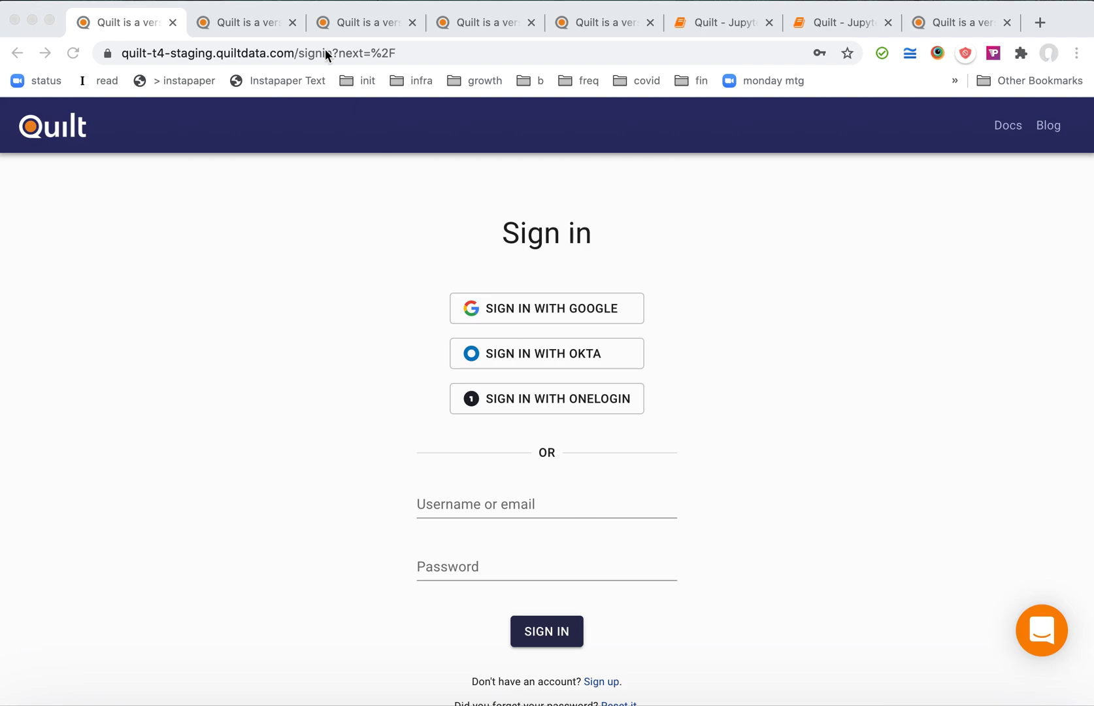
Browse the public bucket catalog, then bring up the ai2-semanticscholar-cord-19 overview (2.9 TB, 168 packages)
left_click(215, 21)
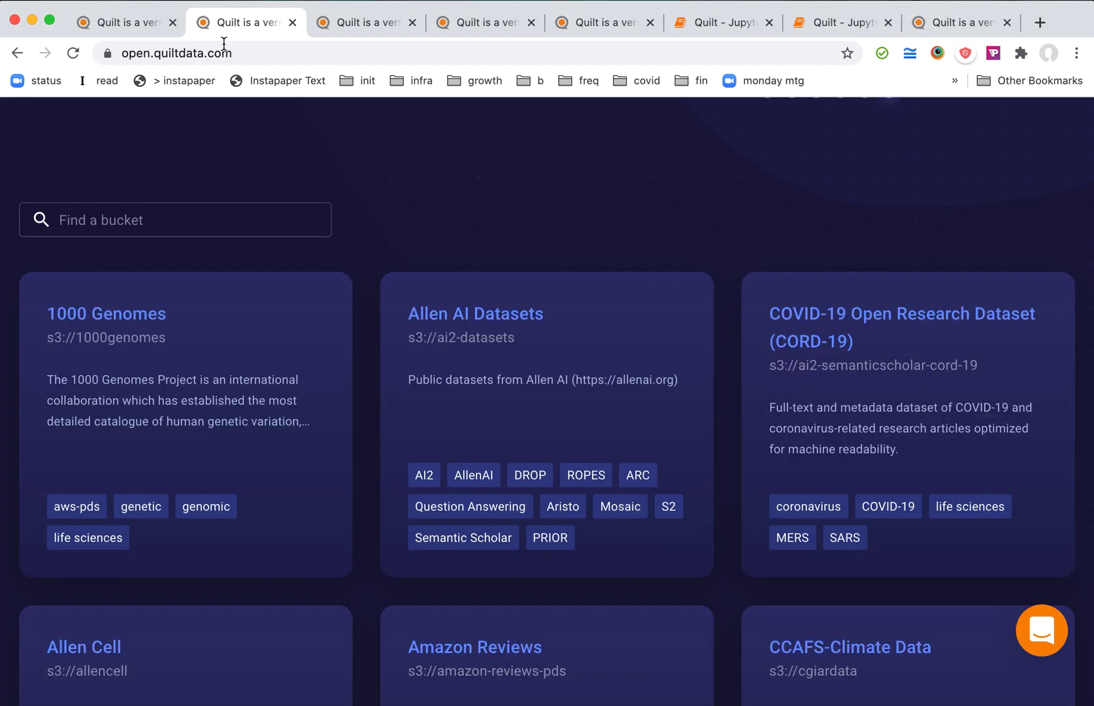
scroll(269, 327, "up", 10)
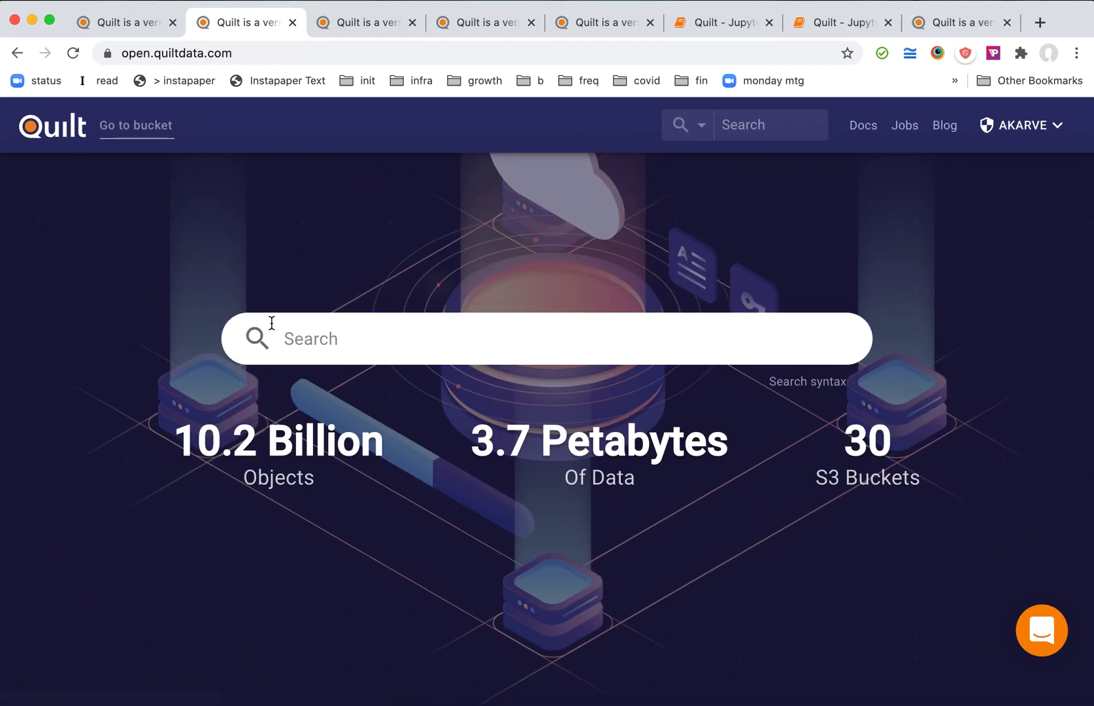
scroll(271, 323, "down", 10)
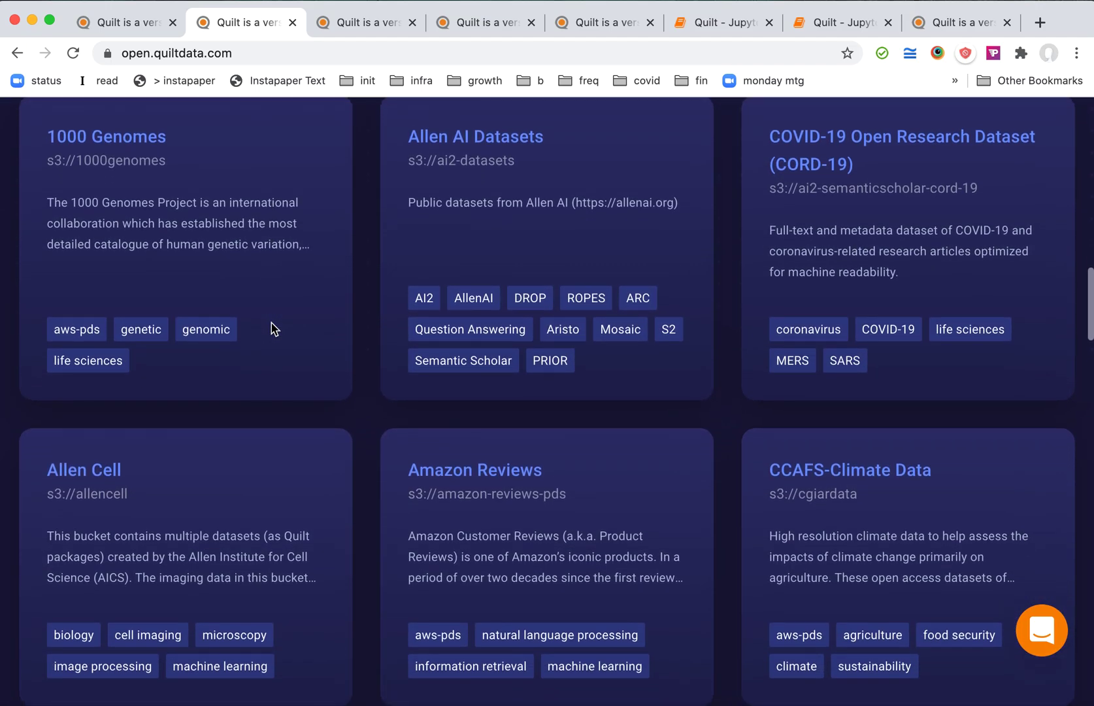
scroll(271, 328, "down", 1)
scroll(271, 327, "down", 5)
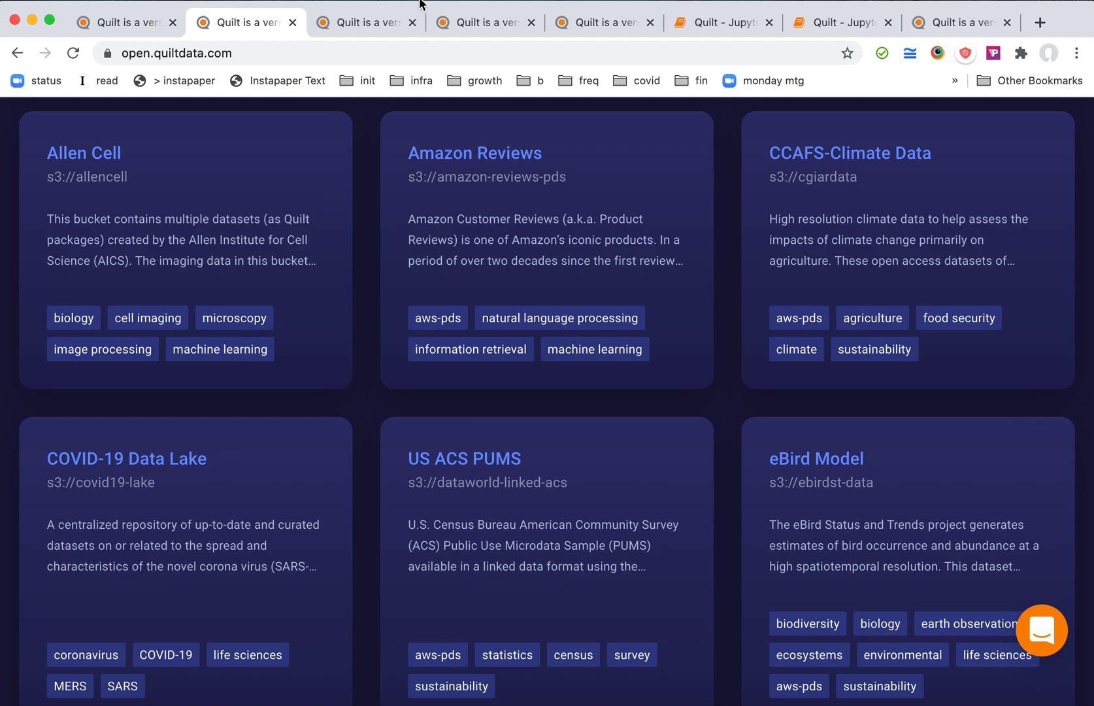
left_click(378, 30)
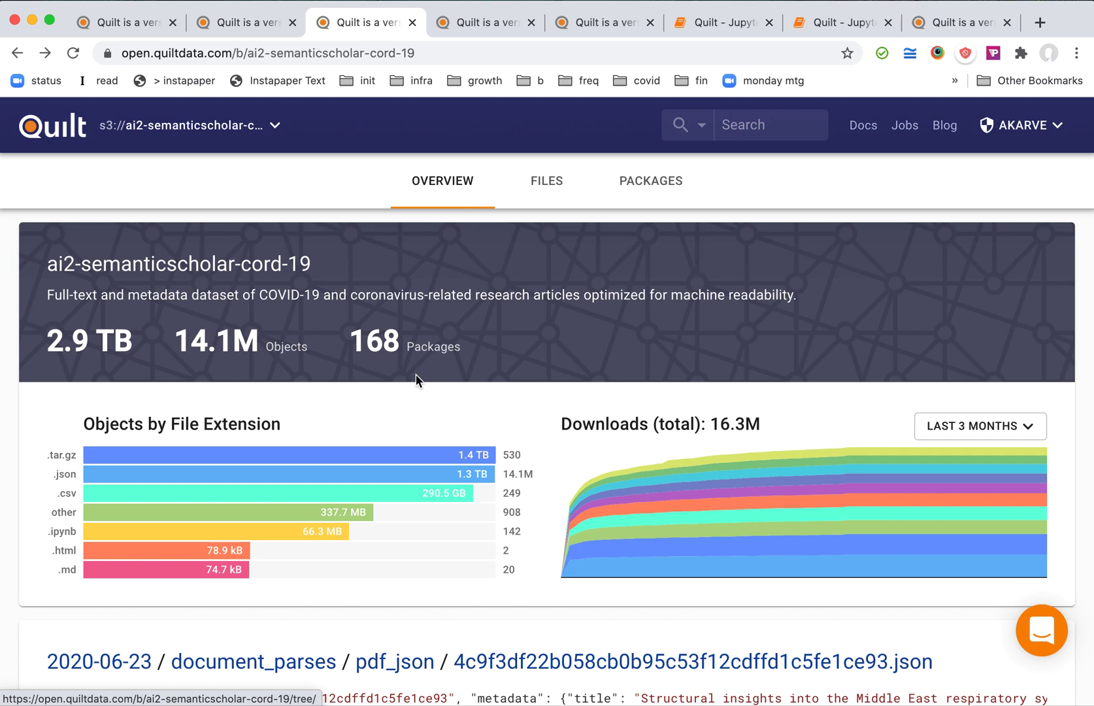
scroll(433, 477, "down", 3)
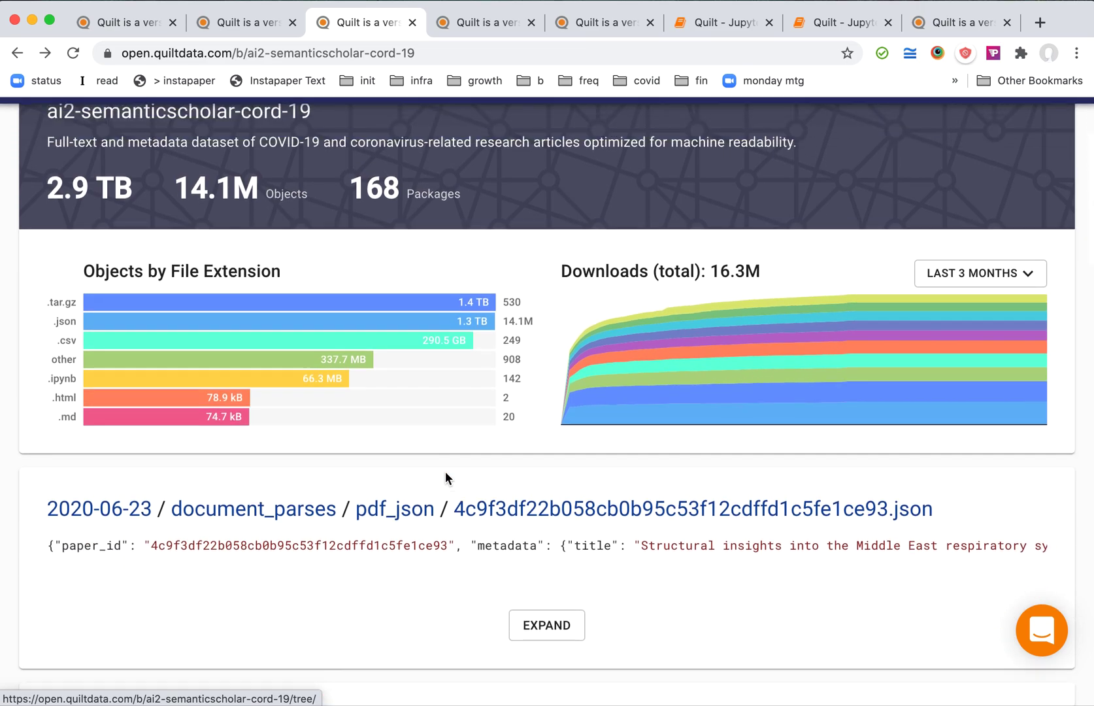
left_click(520, 511)
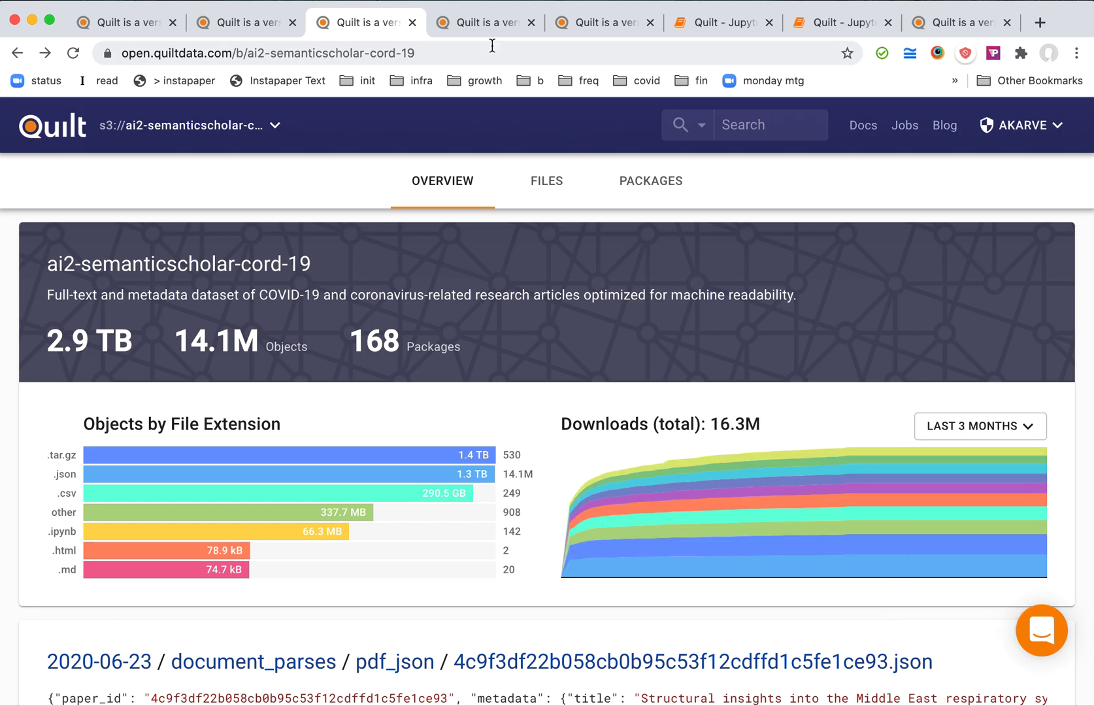
left_click(483, 26)
Scroll through the us_county_smoking_vs_poverty description, county smokers map, scatter plot and notebook preview
scroll(614, 460, "up", 15)
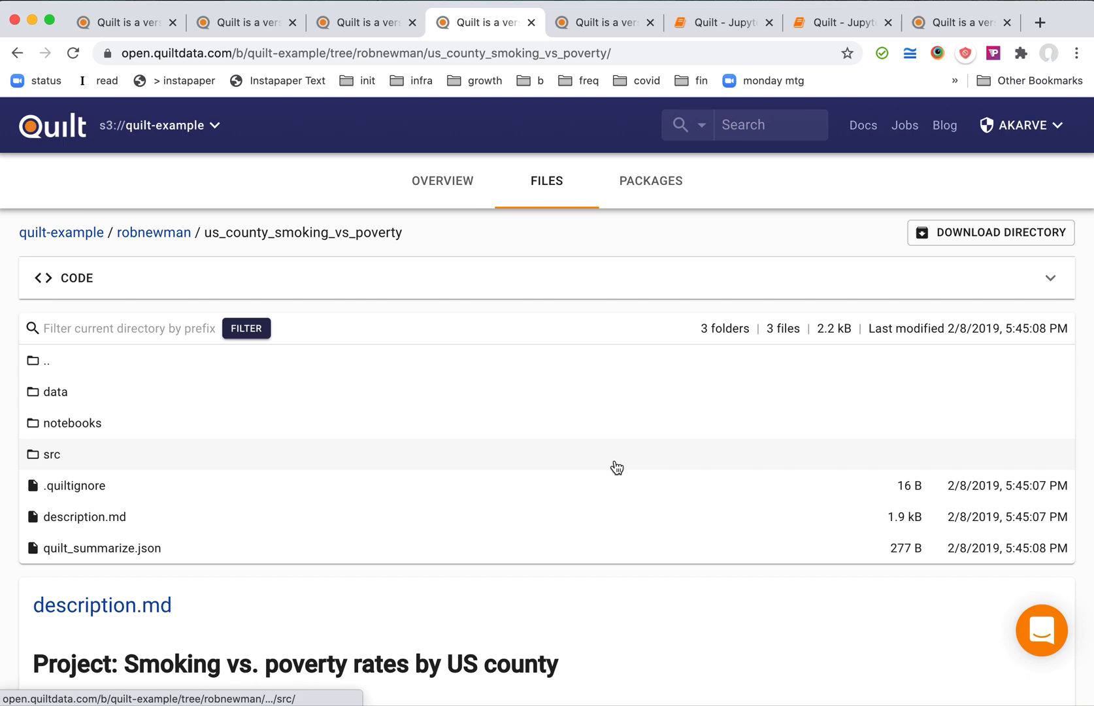
scroll(617, 467, "down", 2)
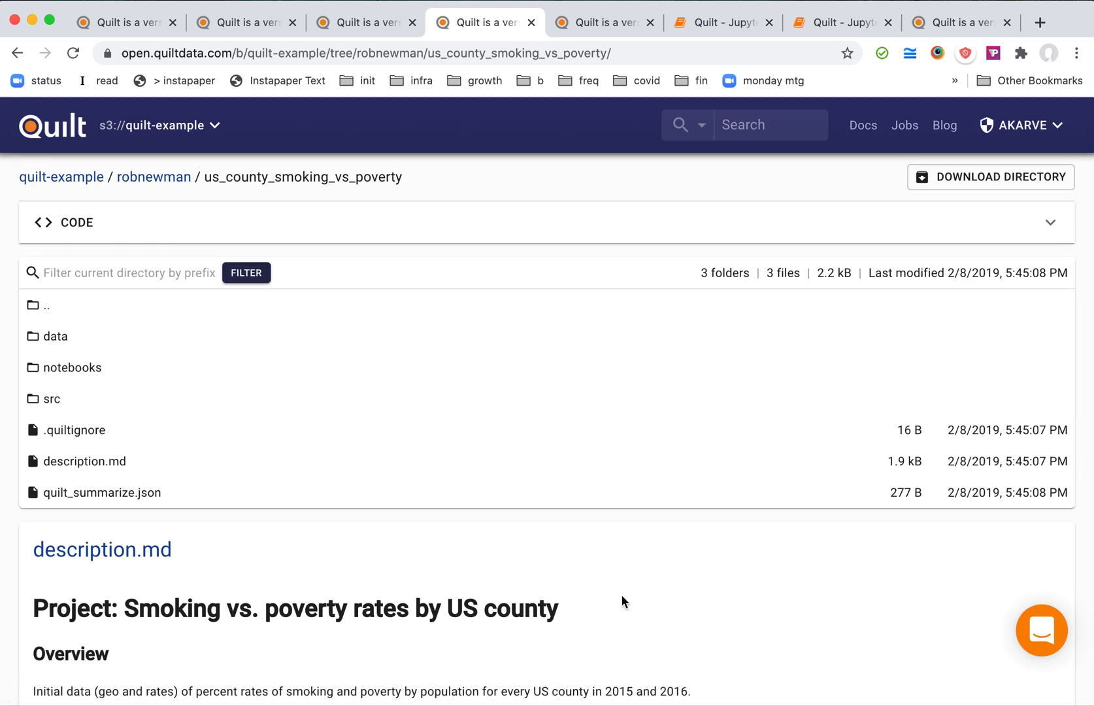
scroll(622, 600, "down", 10)
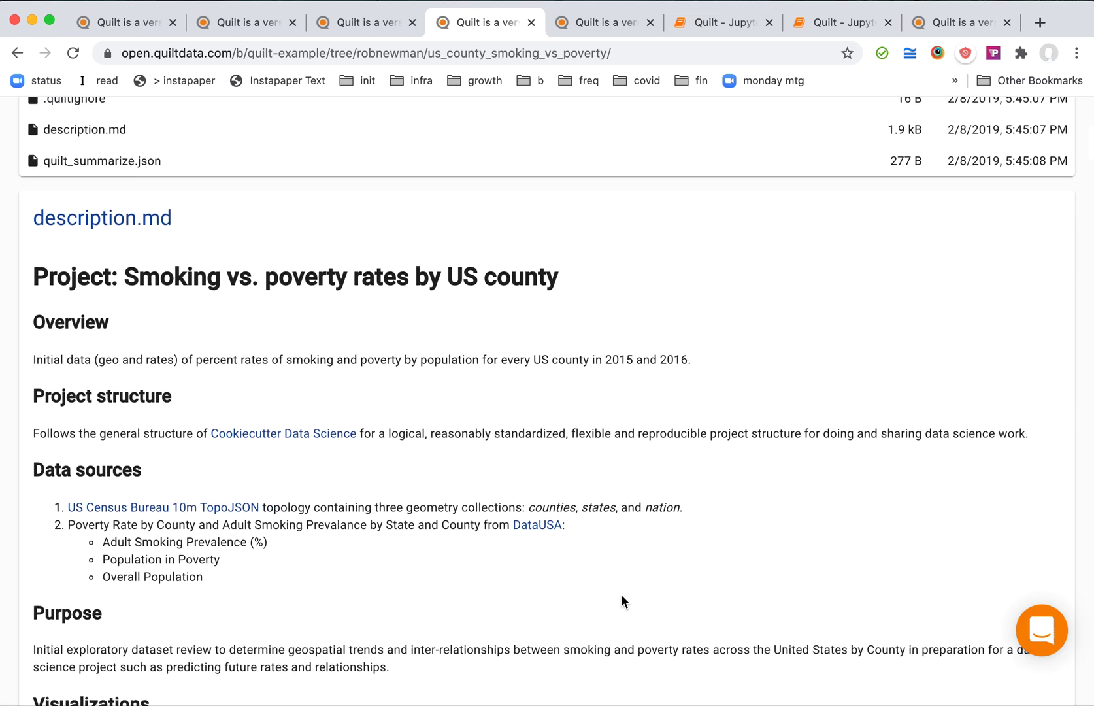
scroll(558, 521, "down", 15)
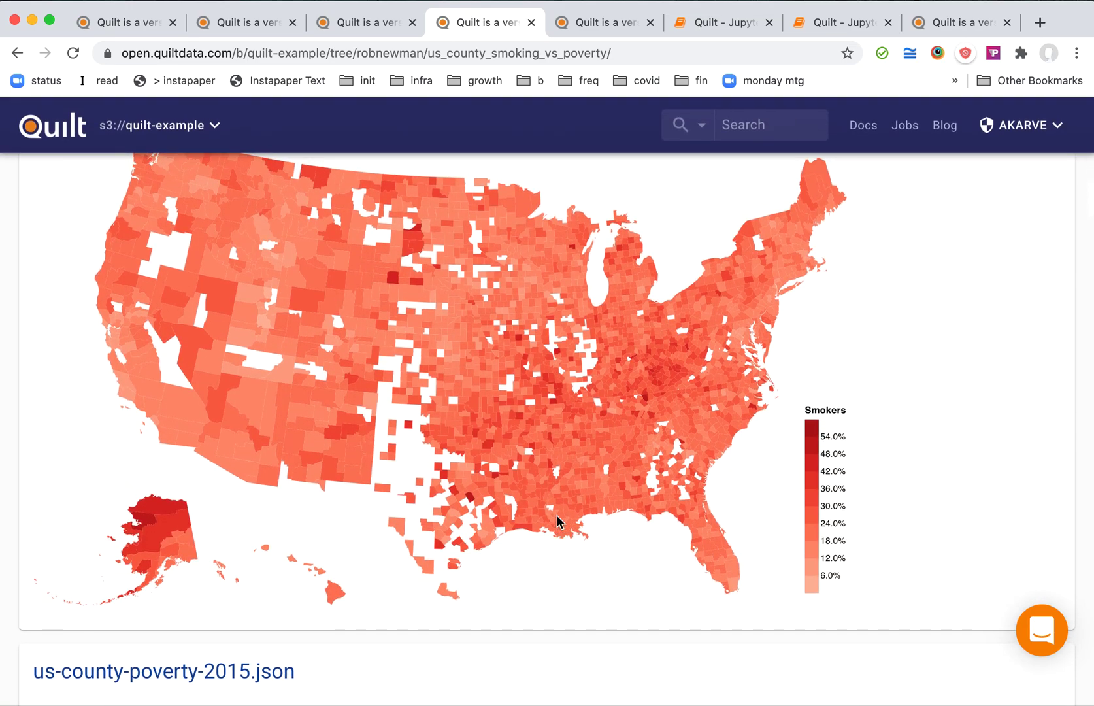
scroll(557, 521, "down", 20)
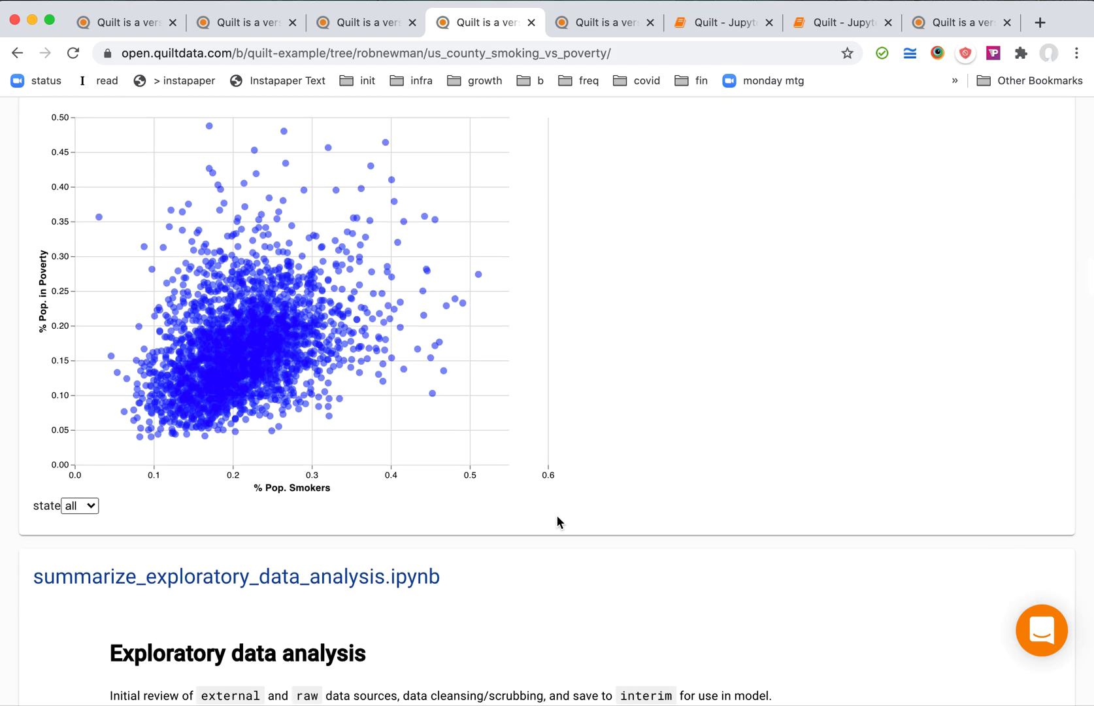
scroll(556, 521, "up", 4)
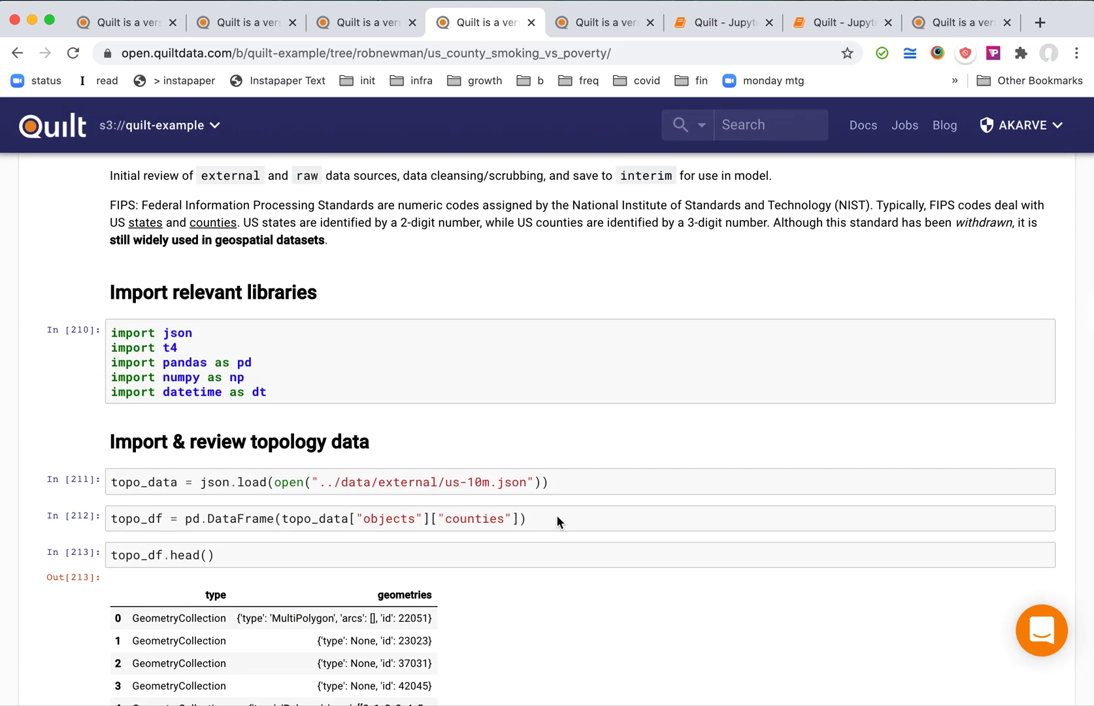
scroll(557, 516, "down", 20)
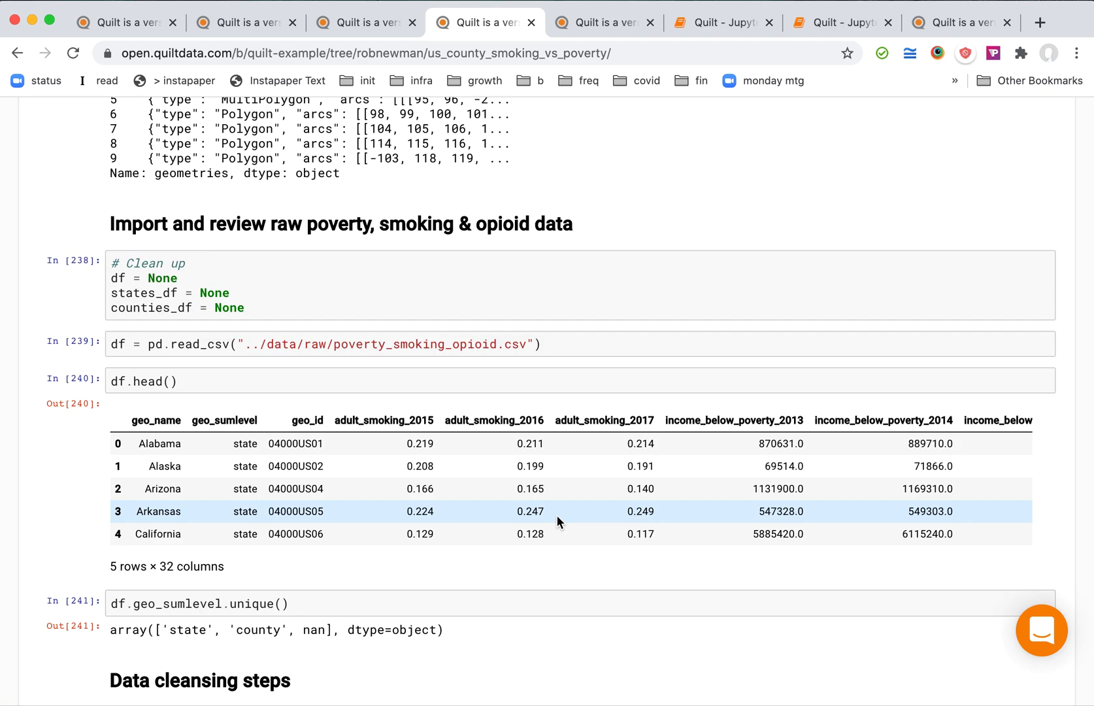
scroll(557, 517, "up", 20)
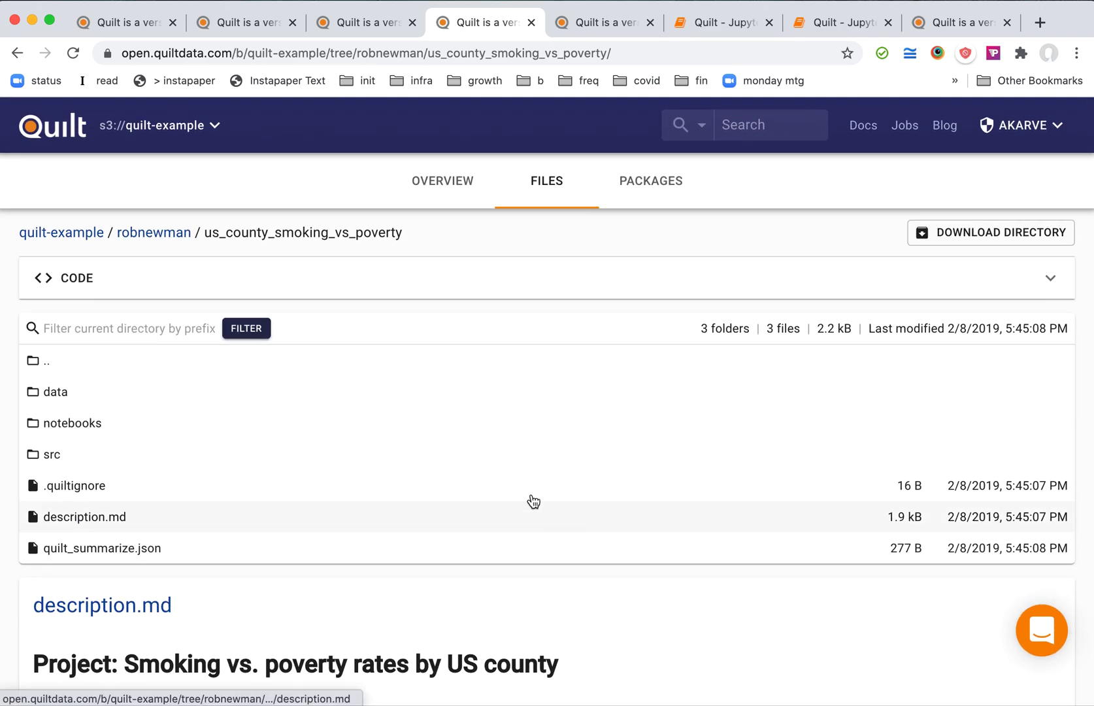
Search the quilt-example bucket for 'storms' and open the example.ipynb result
left_click(737, 125)
type("storms")
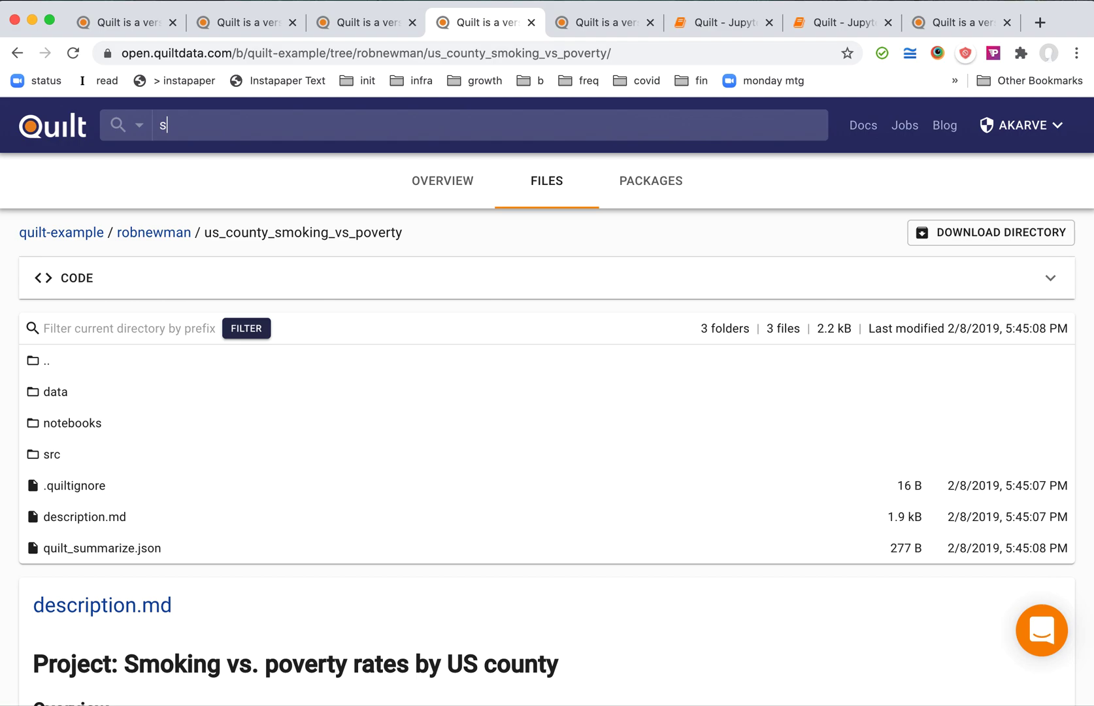
key("Return")
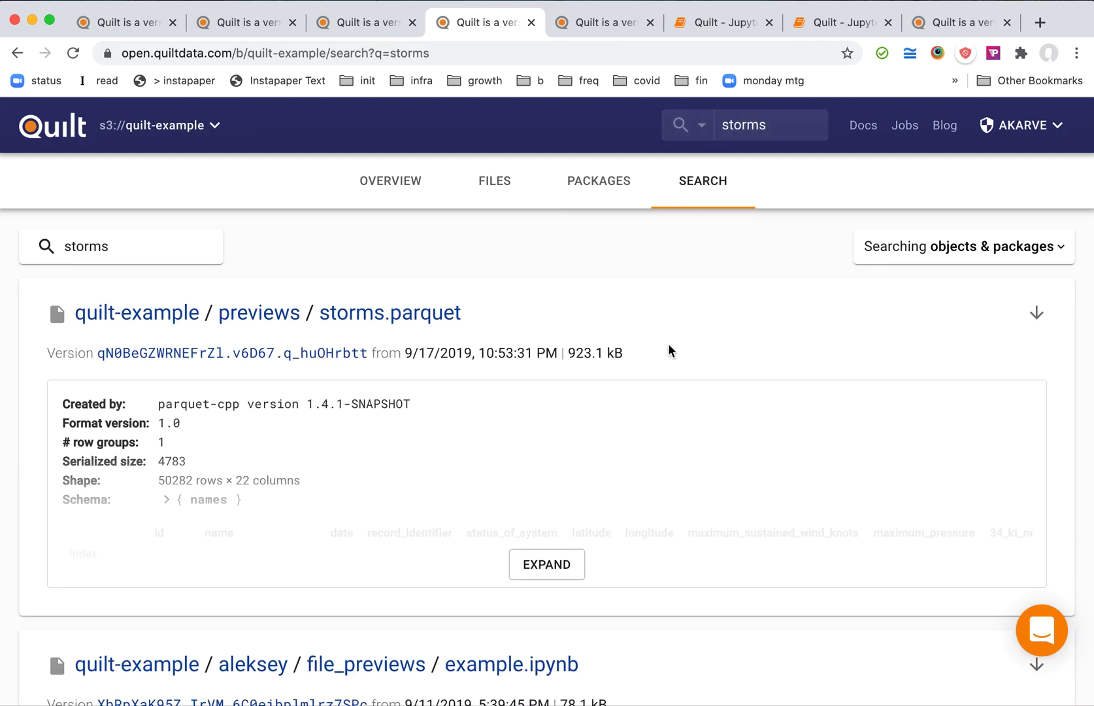
scroll(637, 506, "down", 4)
left_click(545, 437)
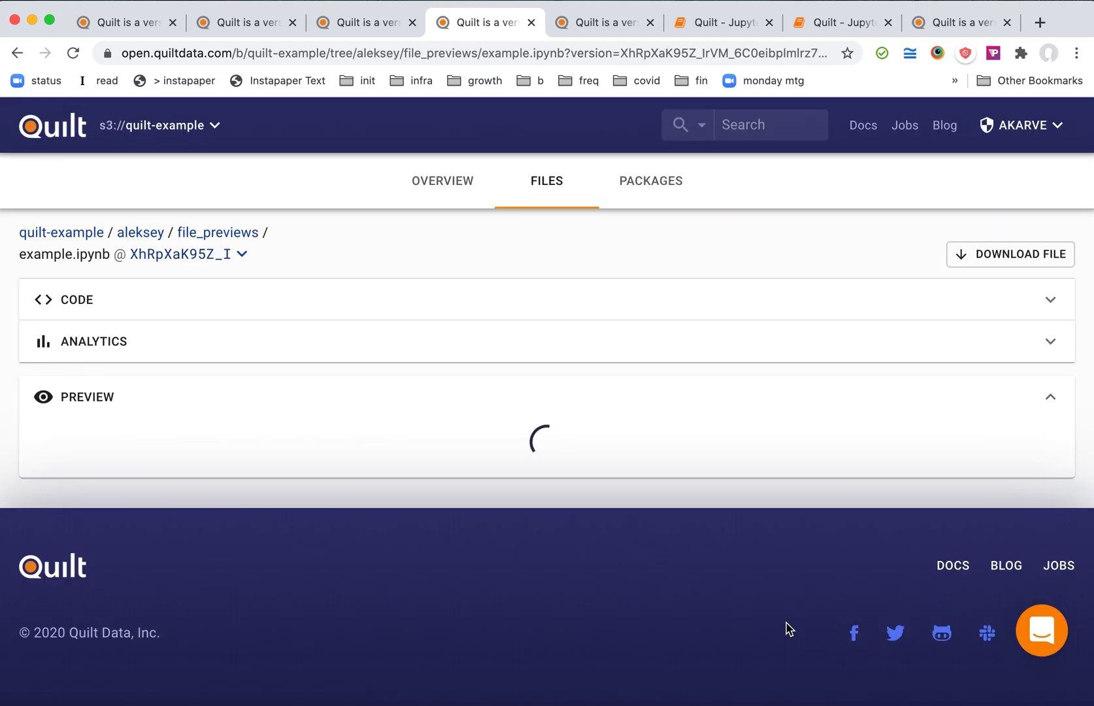
Skim the example.ipynb preview, then show the allencell bucket's Packages list
scroll(696, 554, "down", 5)
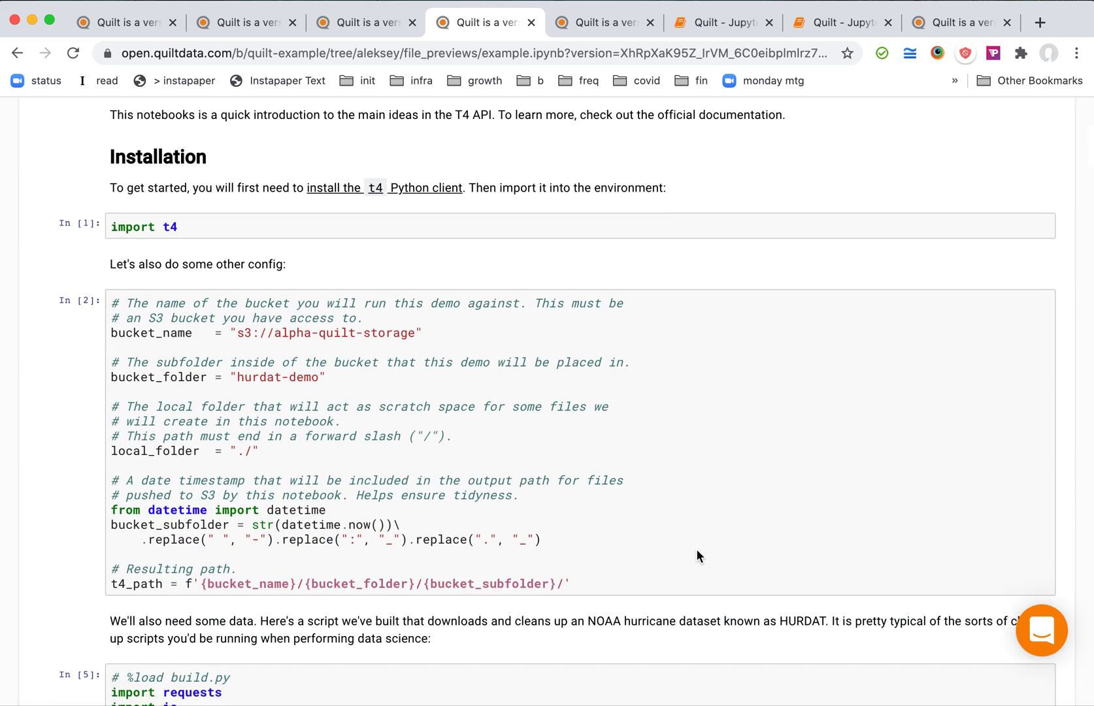
scroll(696, 555, "down", 2)
scroll(696, 555, "up", 3)
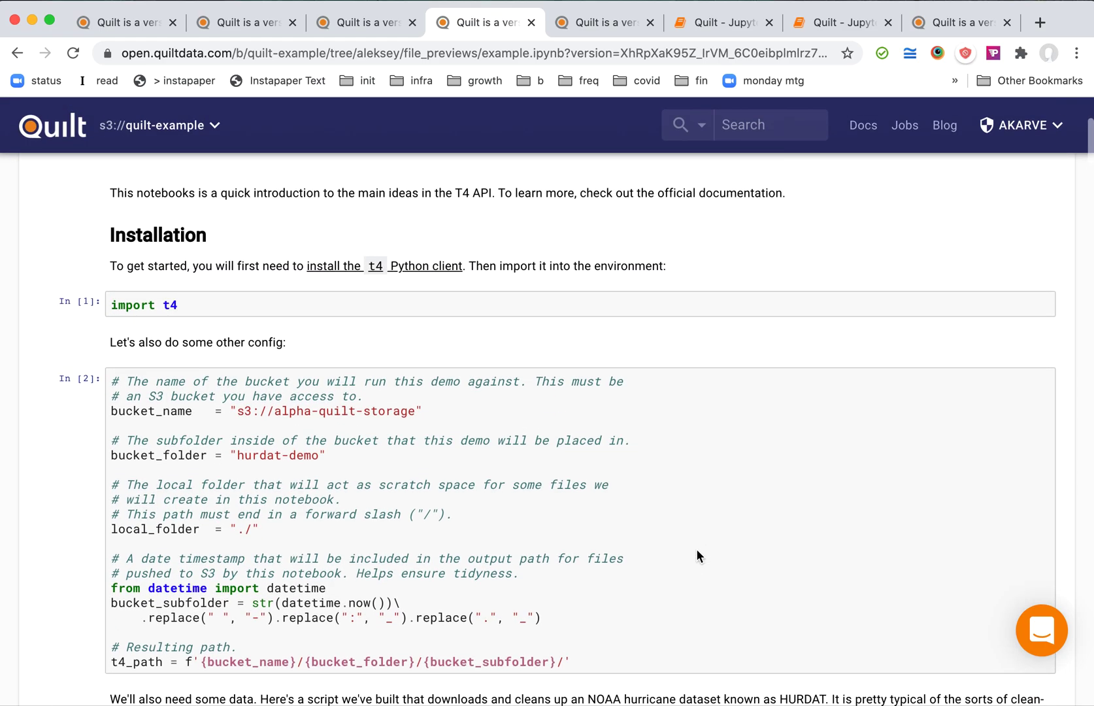
scroll(696, 556, "up", 5)
left_click(601, 22)
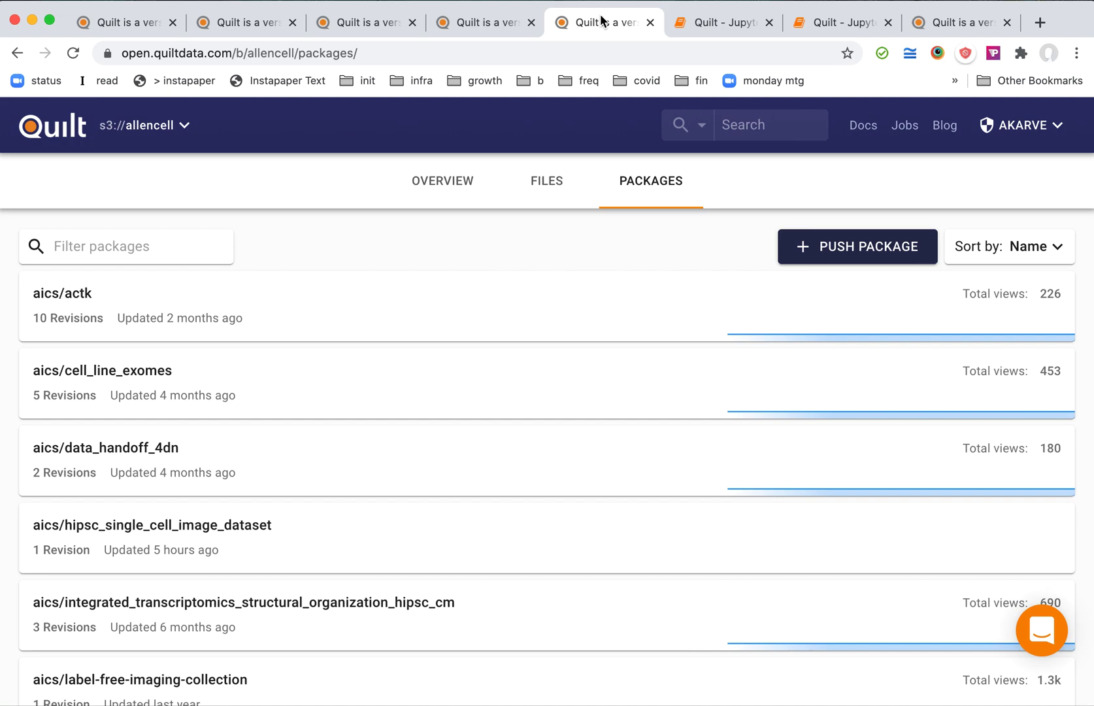
Open aics/label-free-imaging-collection at latest (v0, 4 folders, 2 files, 97.7 MB) and list its revisions
scroll(434, 467, "down", 5)
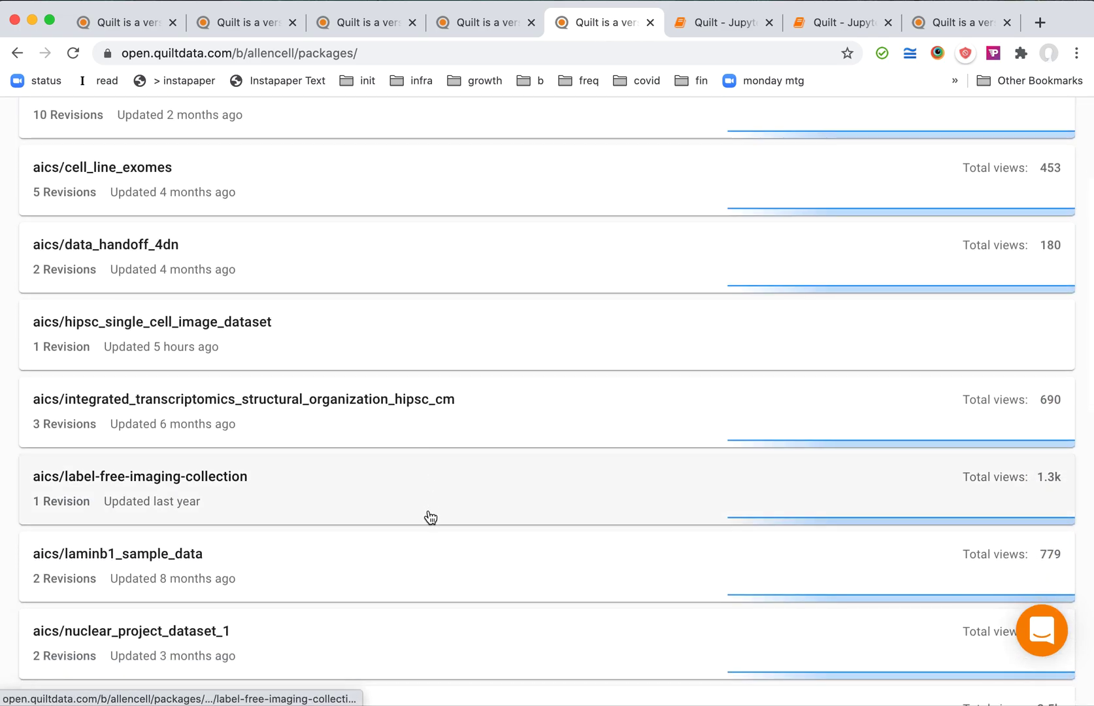
left_click(434, 498)
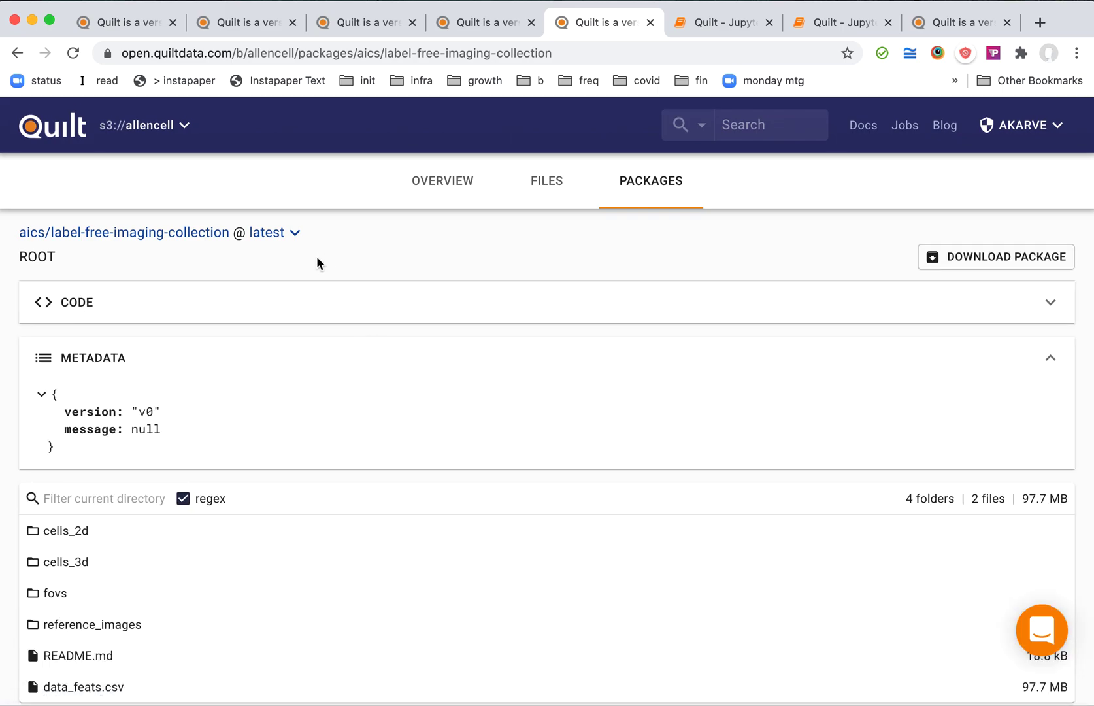
left_click(294, 233)
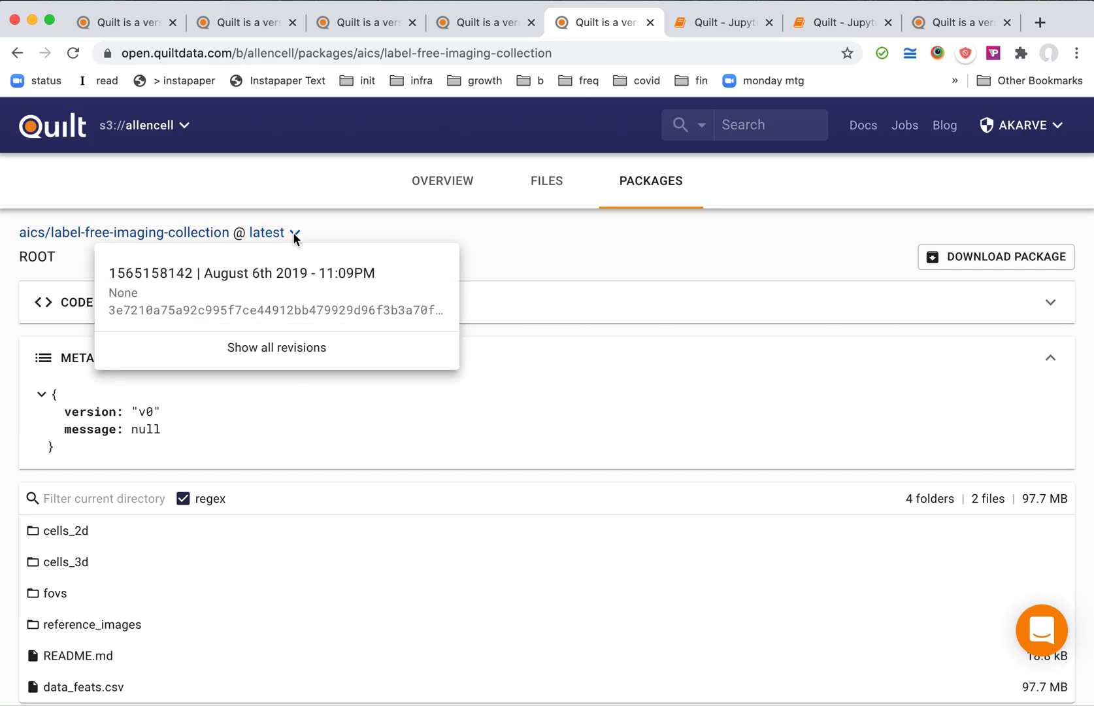
left_click(302, 299)
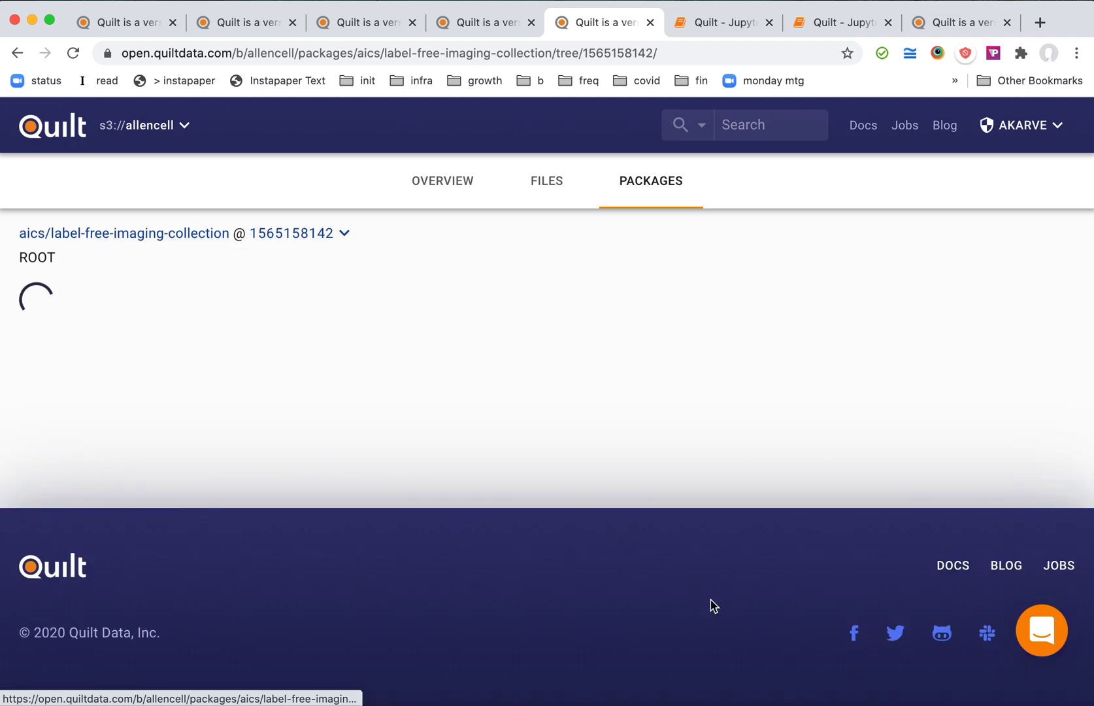
scroll(552, 611, "down", 5)
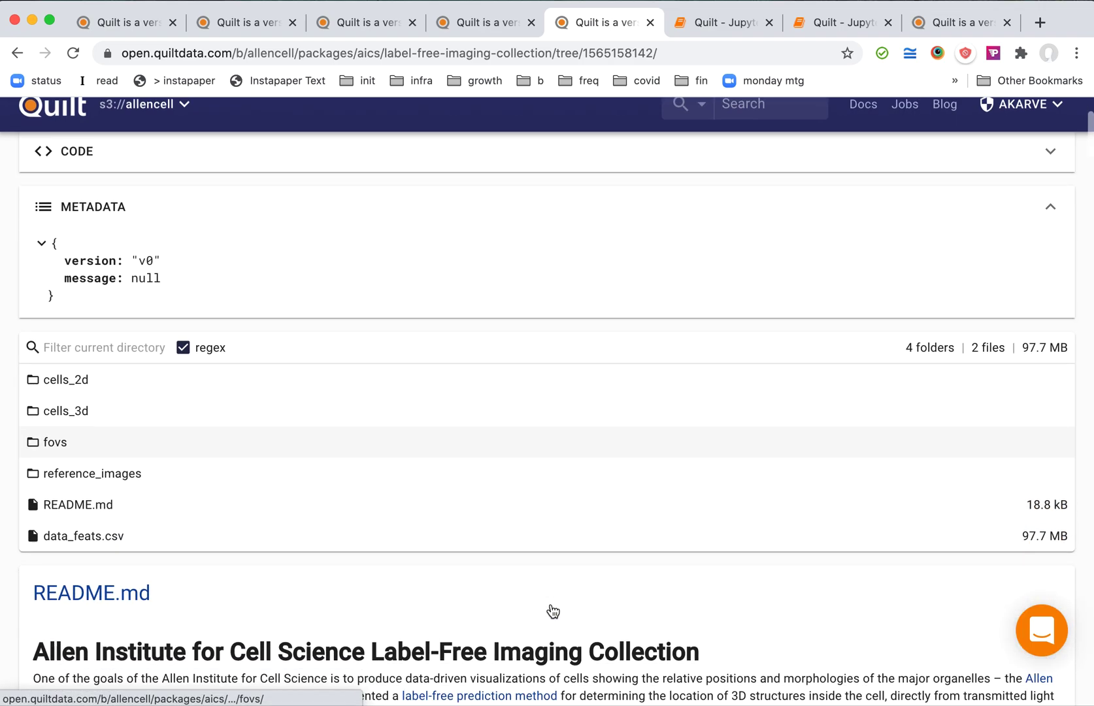
left_click(465, 431)
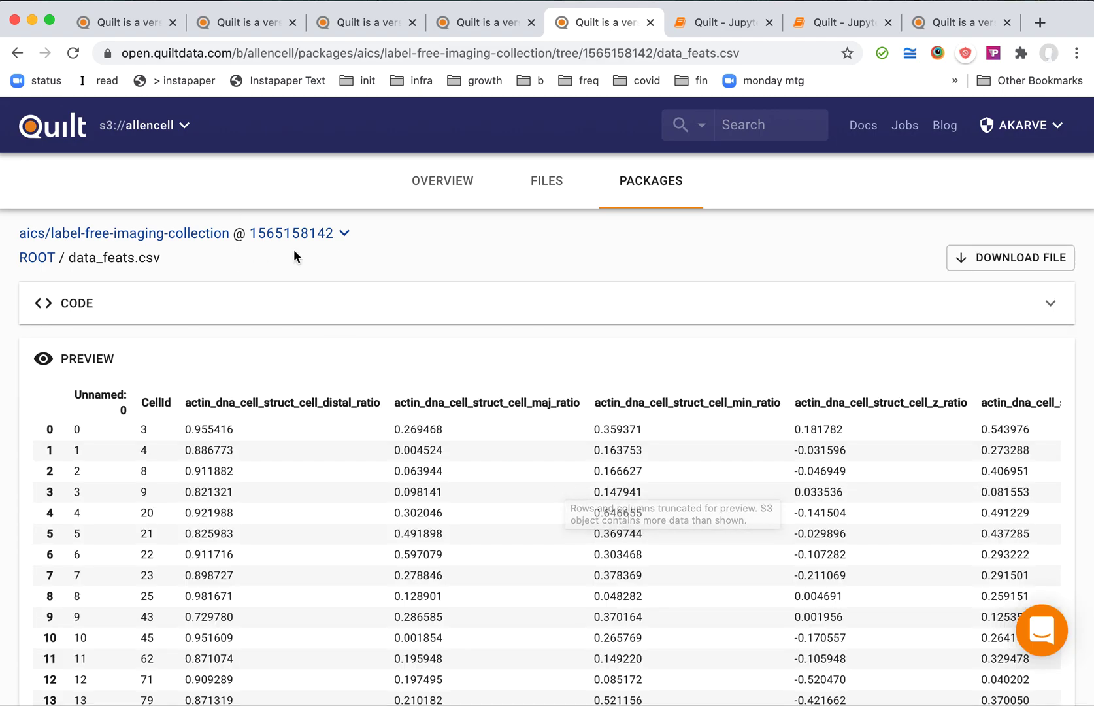
Expand the data_feats.csv code snippets and select the quilt3.Package.browse line
left_click(188, 307)
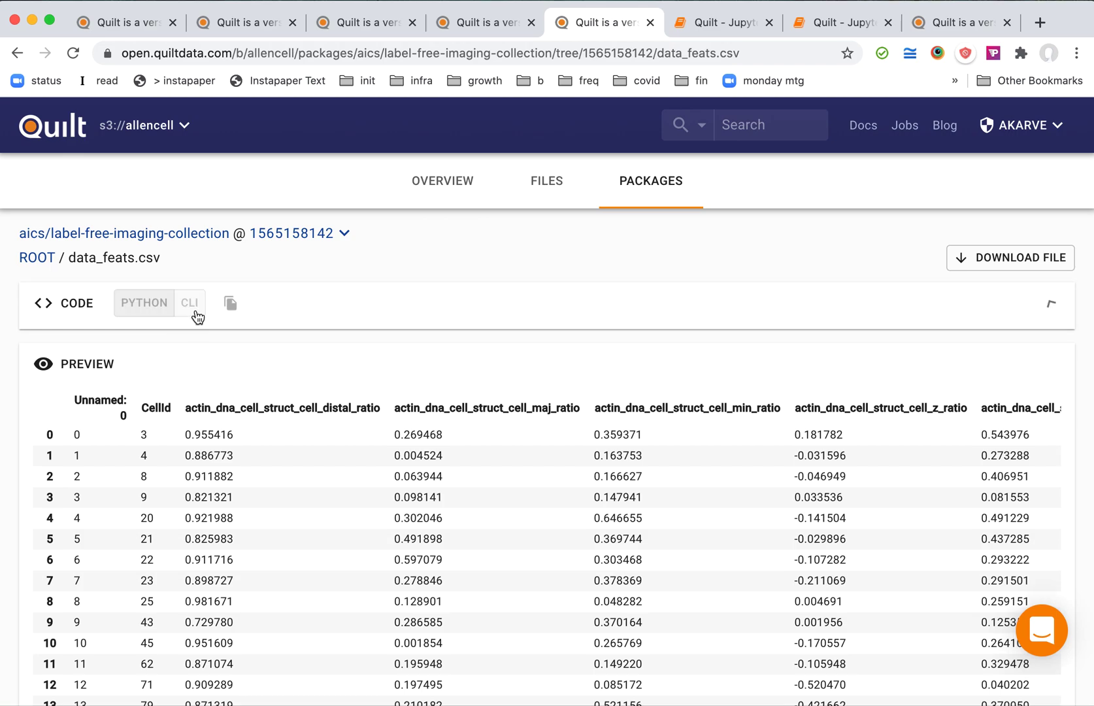
triple_click(265, 374)
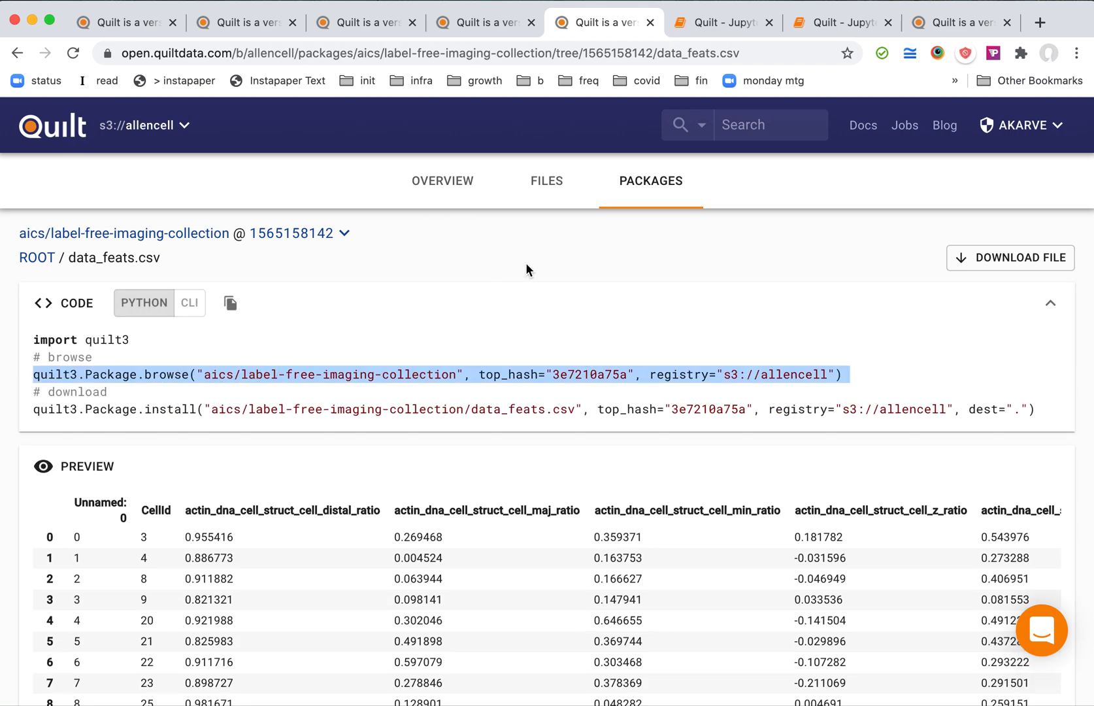
left_click(688, 26)
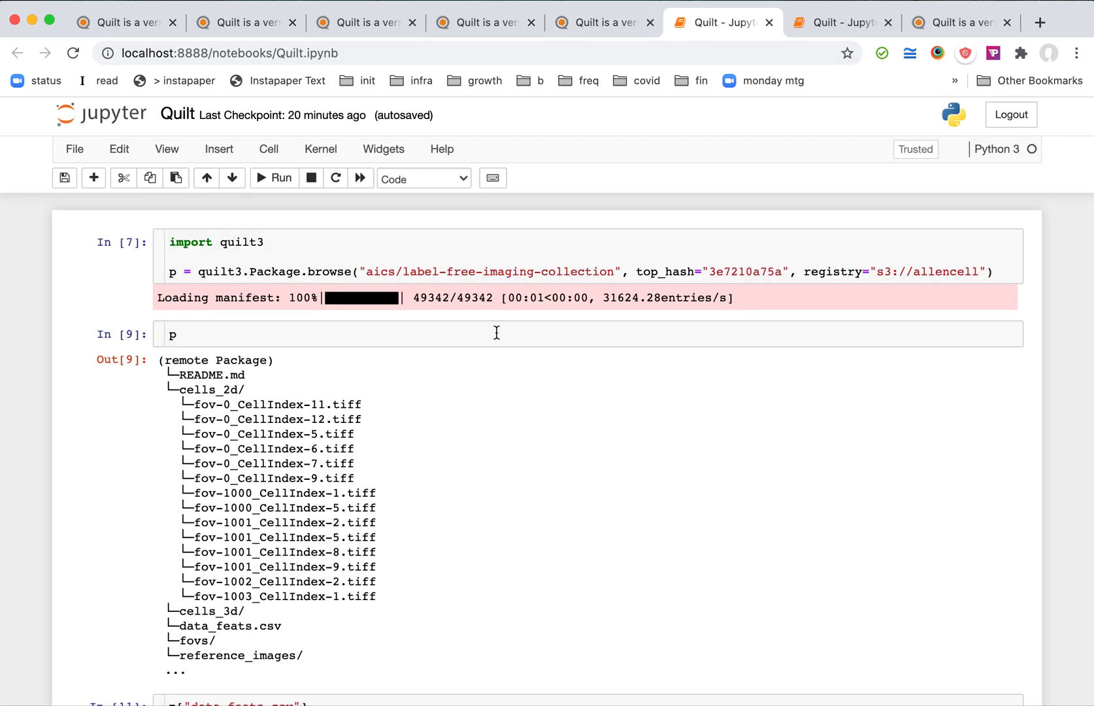
Re-run the quilt3.Package.browse cell and the p cell listing the package tree
left_click(476, 267)
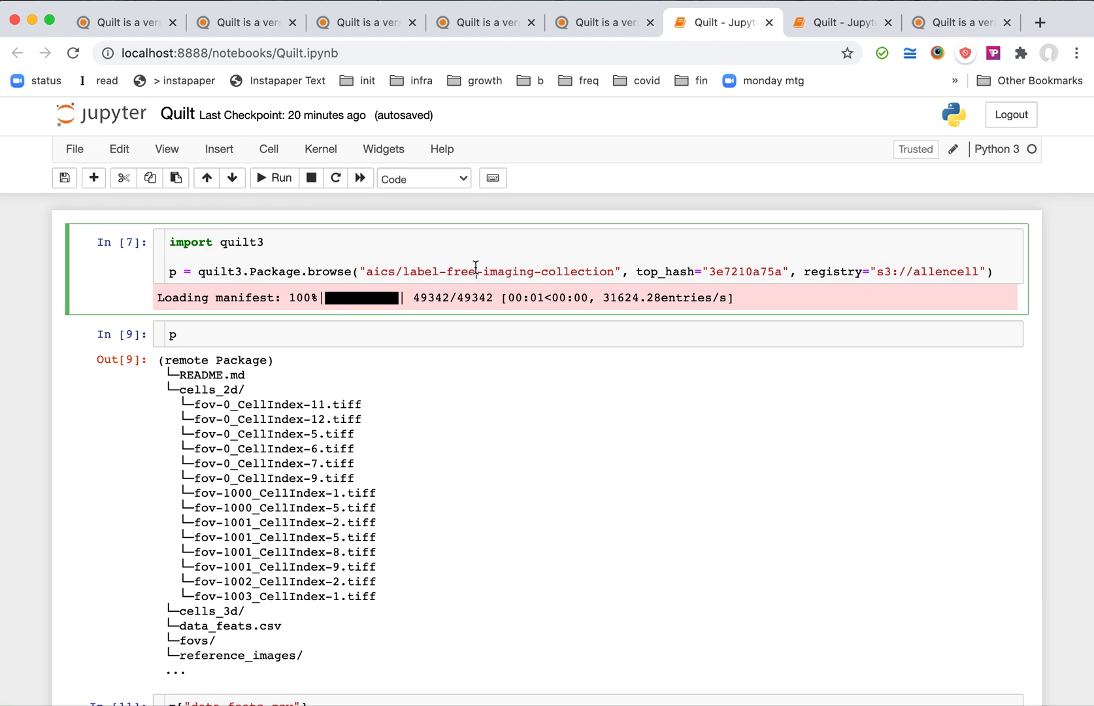
key("shift+Return")
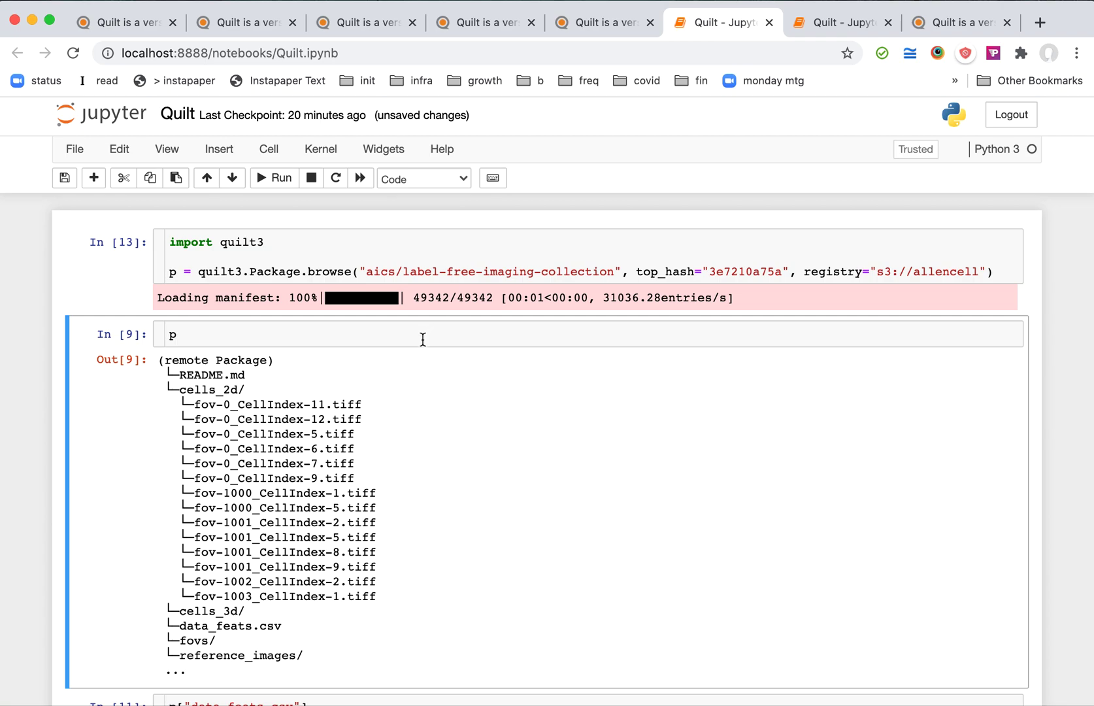
left_click(388, 337)
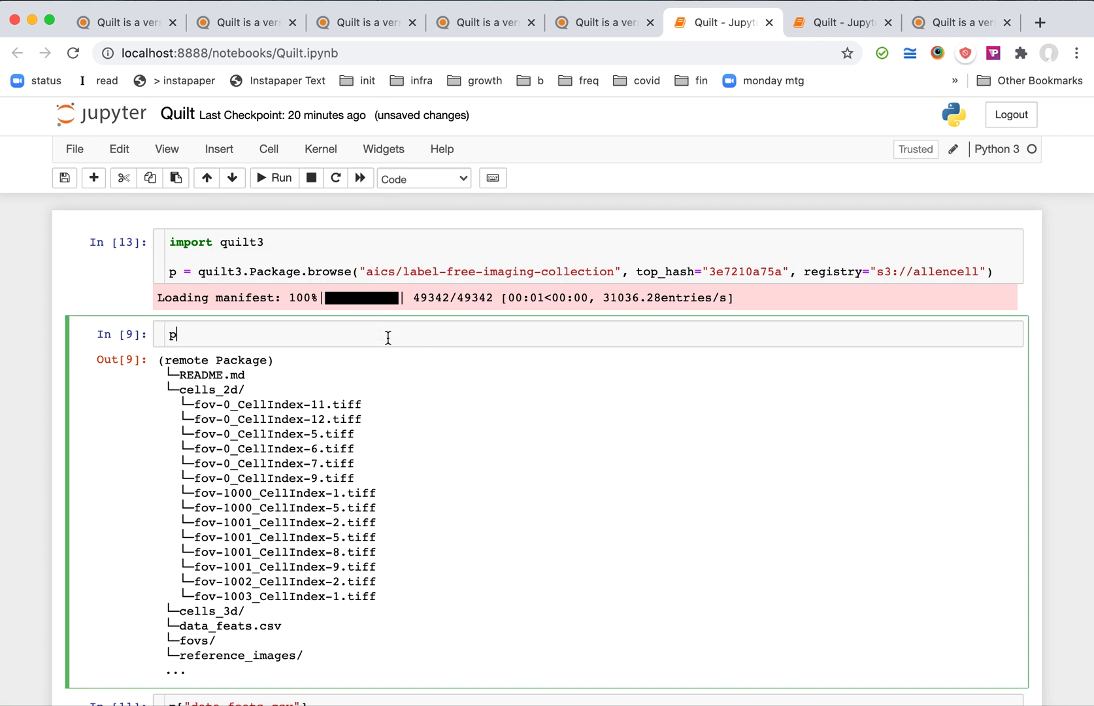
key("shift+Return")
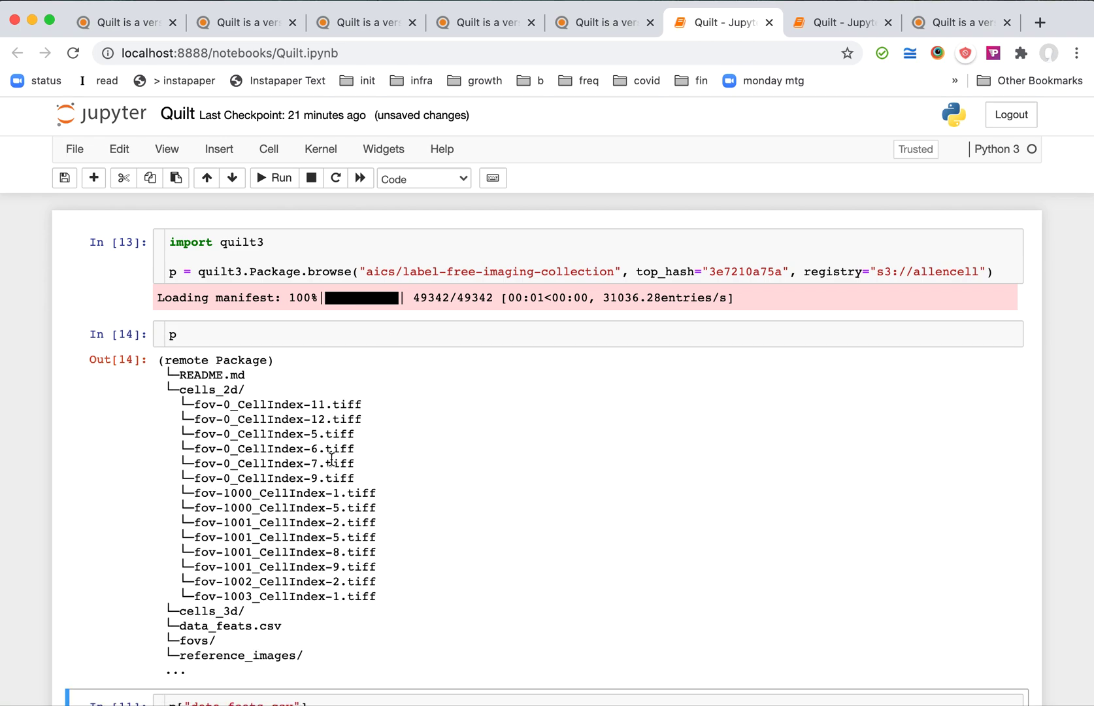
scroll(332, 459, "down", 5)
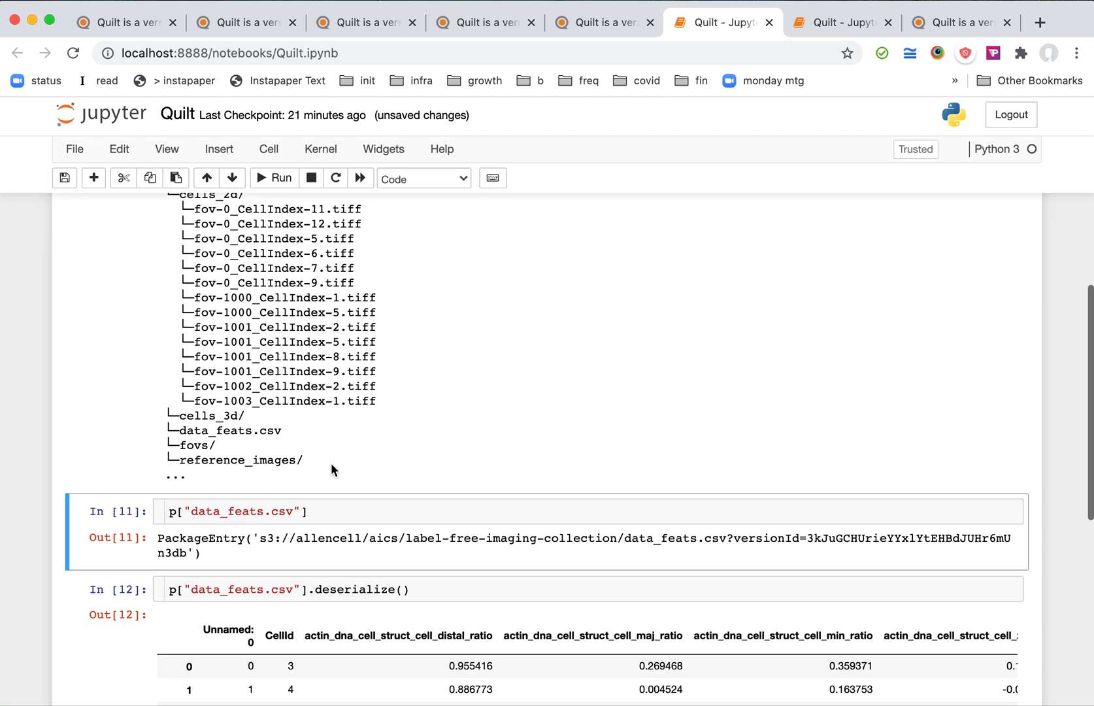
Run the p["data_feats.csv"] cell and select the file's S3 address
left_click(326, 504)
key("shift+Return")
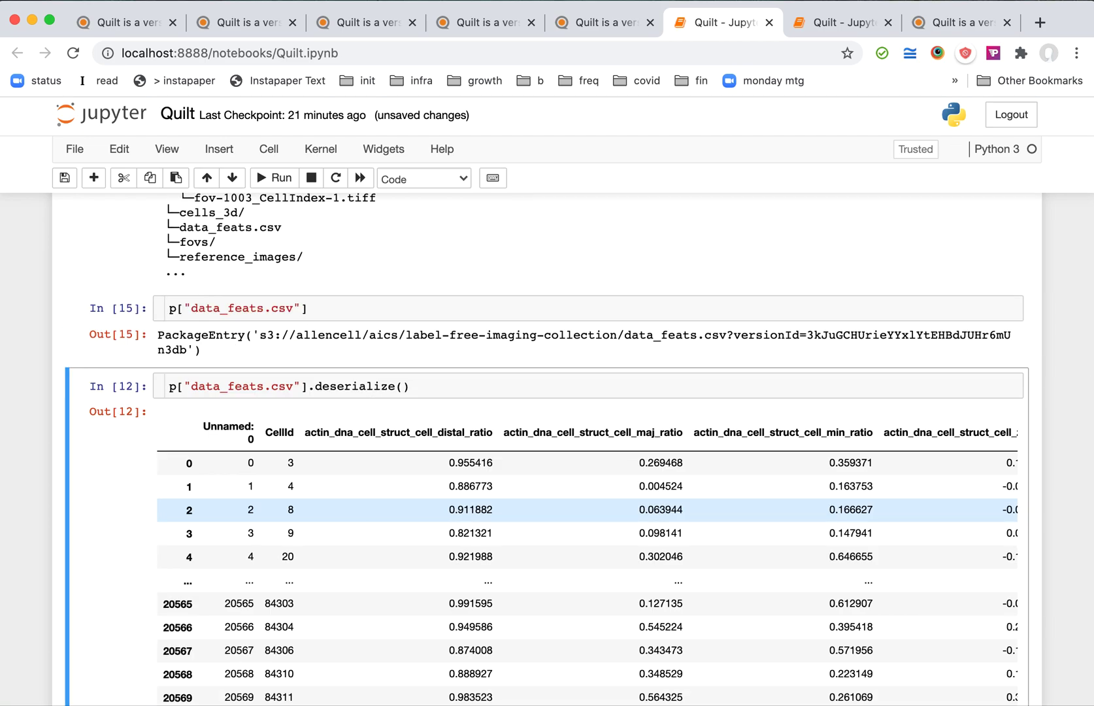
left_click(255, 330)
left_click_drag(255, 330, 194, 350)
left_click(313, 386)
Deserialize data_feats.csv into a 20570 rows × 255 columns table and scroll through it
left_click(431, 394)
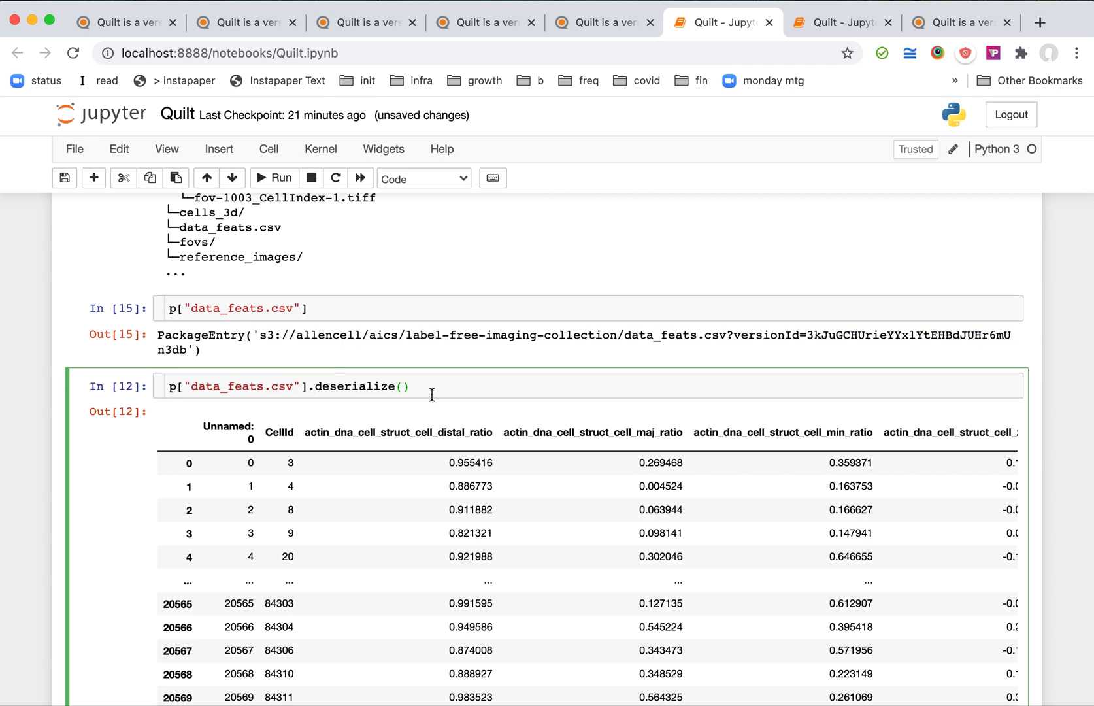
key("shift+Return")
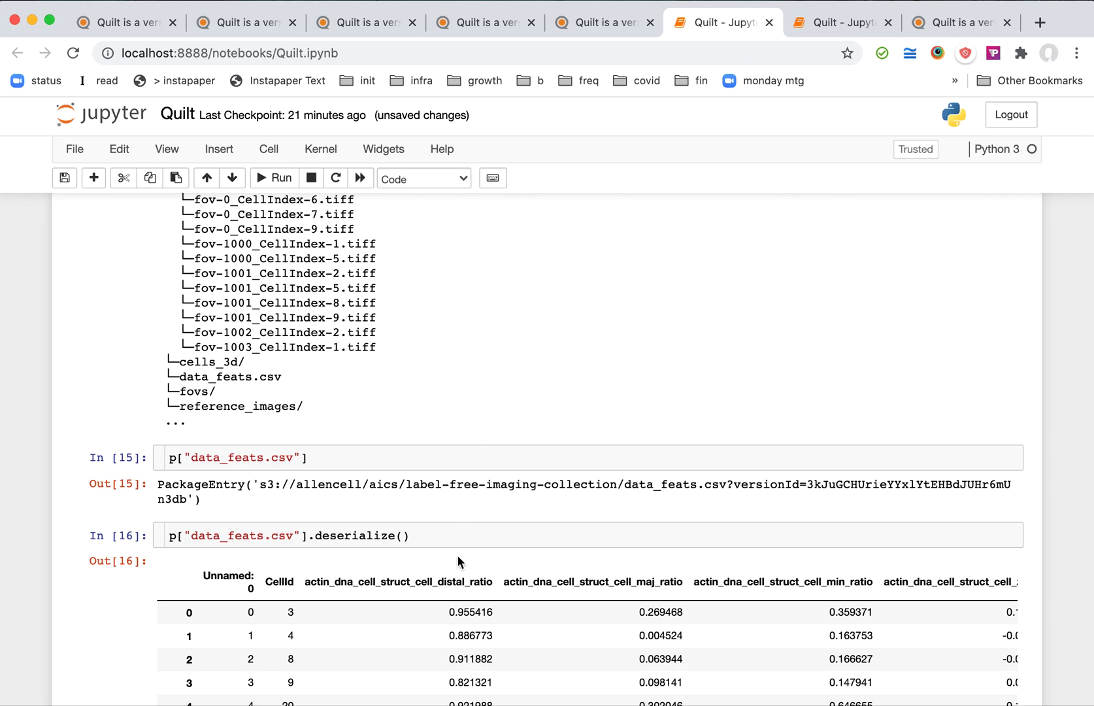
scroll(457, 544, "down", 5)
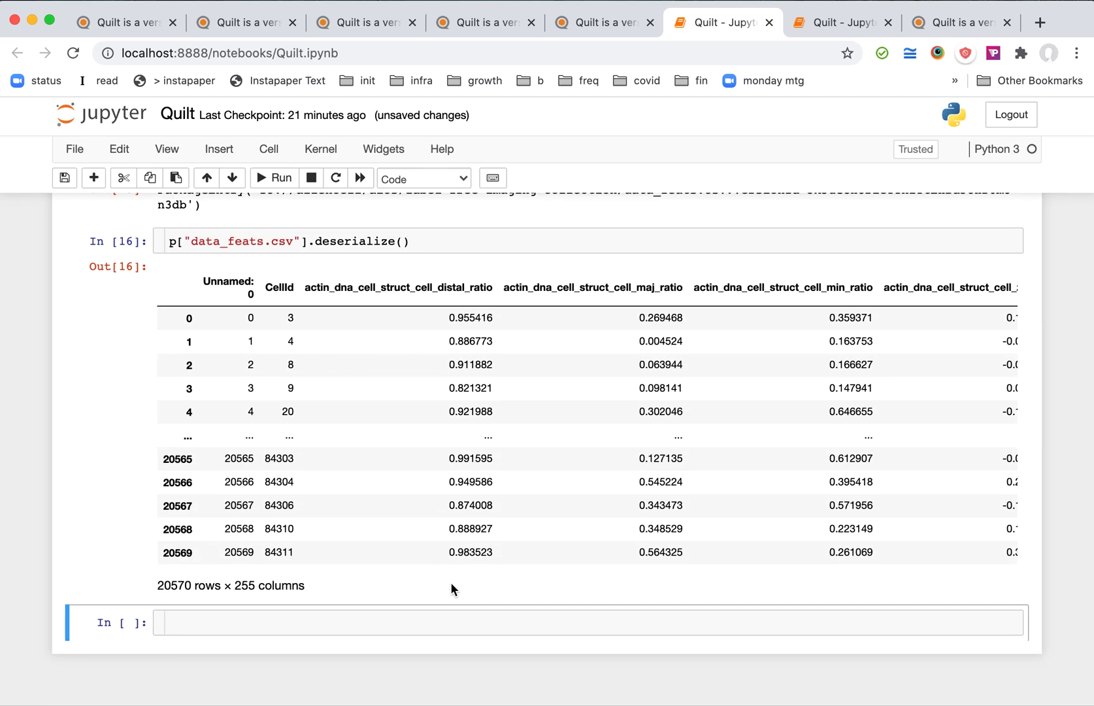
scroll(450, 588, "up", 2)
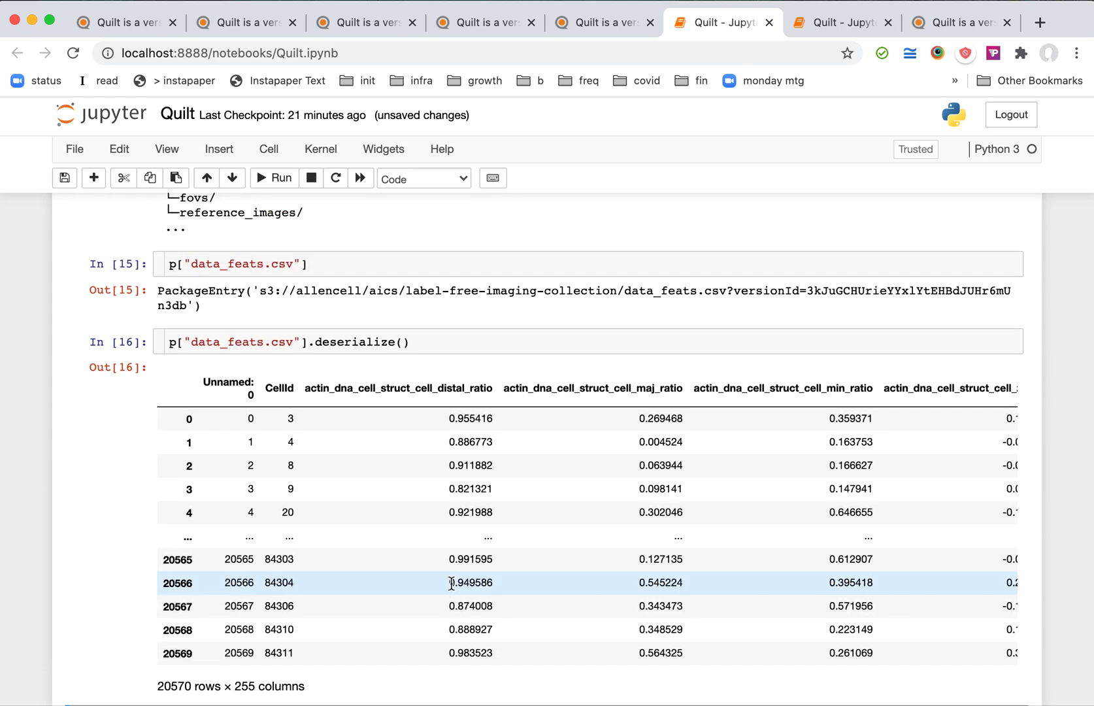
scroll(451, 583, "up", 8)
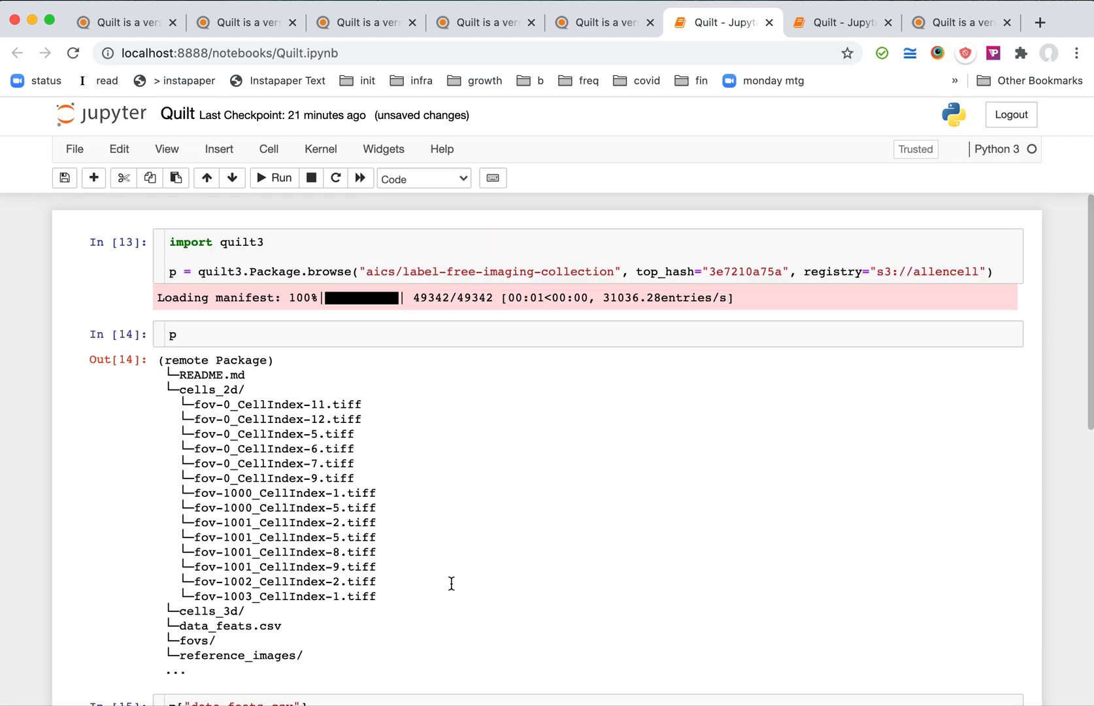
left_click(935, 19)
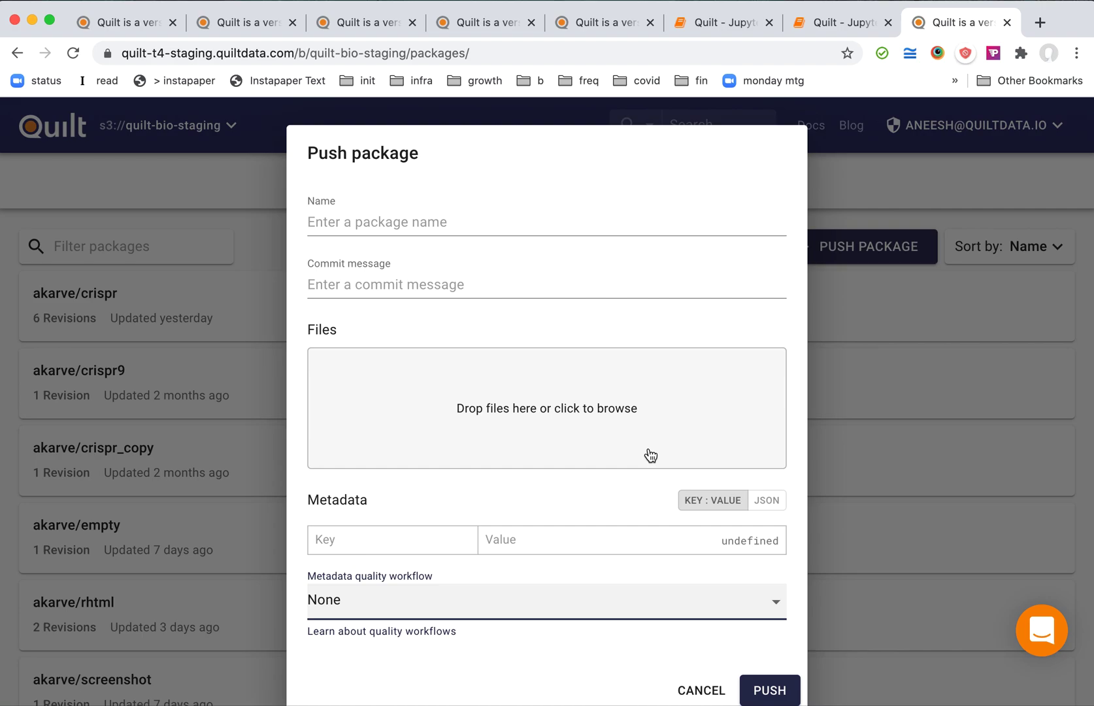
Choose the Experiment metadata quality workflow and review its Name, Owner, Date, ELN ID, Type fields
left_click(622, 601)
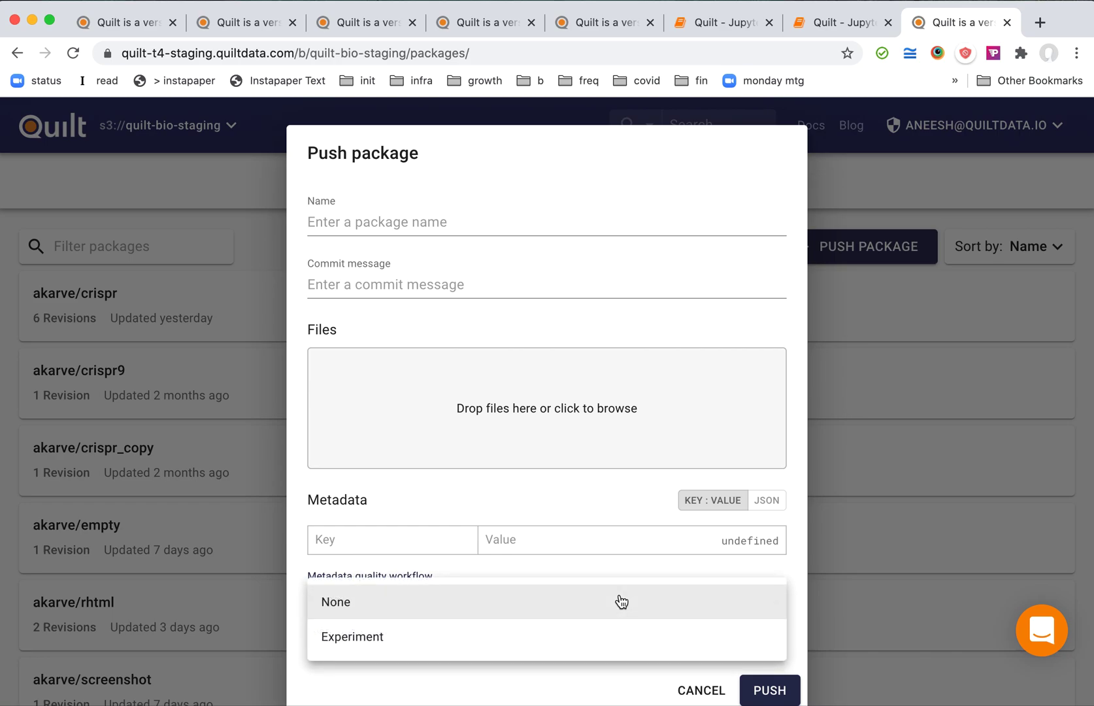
left_click(618, 634)
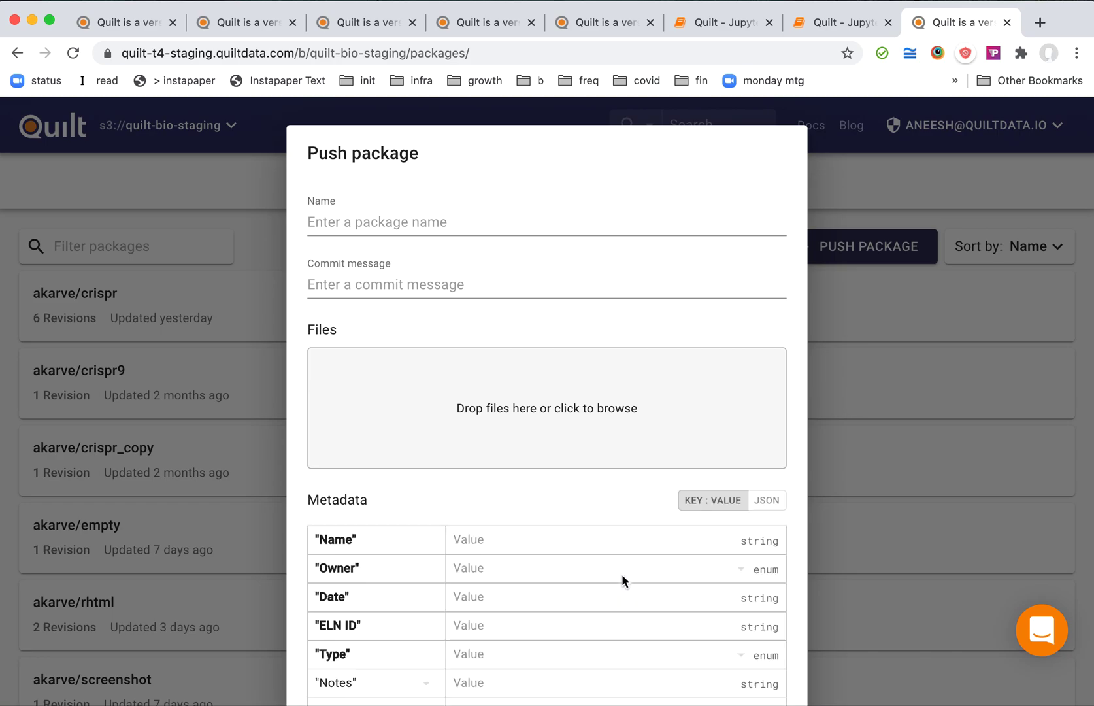
scroll(622, 574, "down", 3)
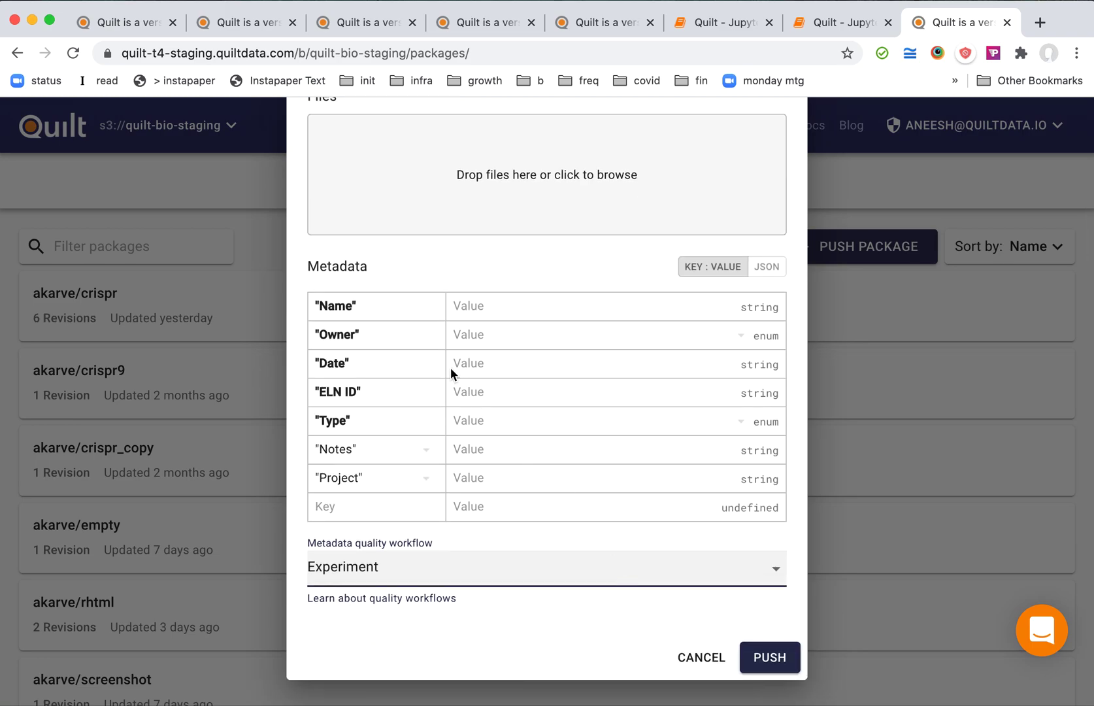
left_click(468, 308)
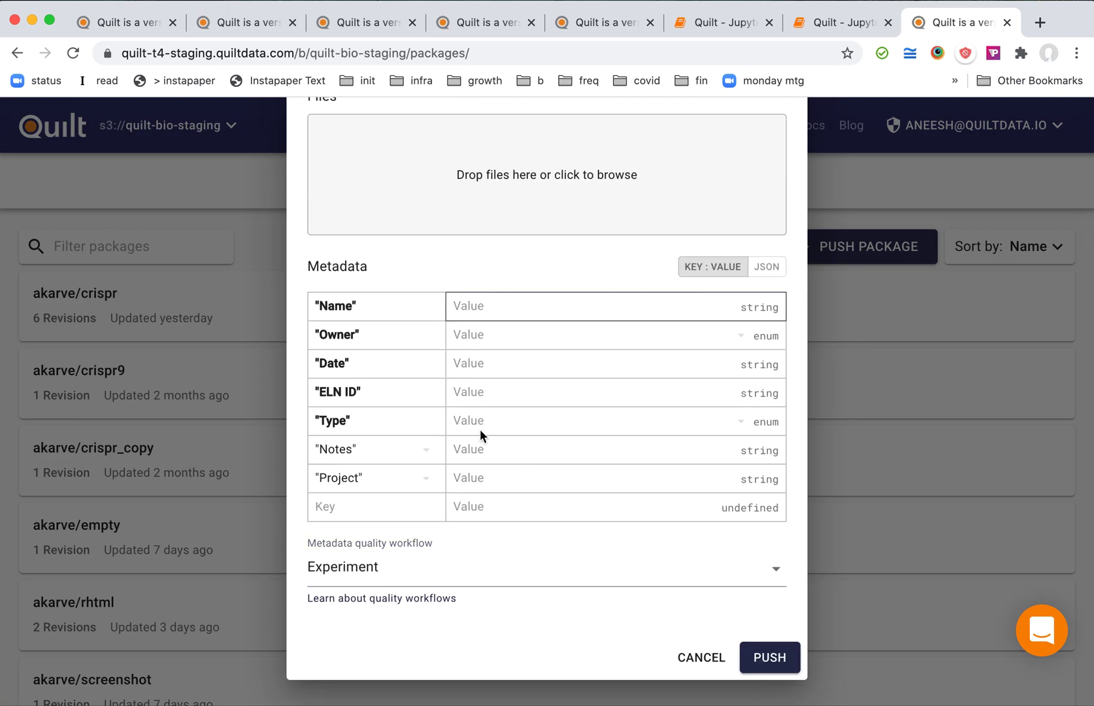
scroll(479, 429, "up", 3)
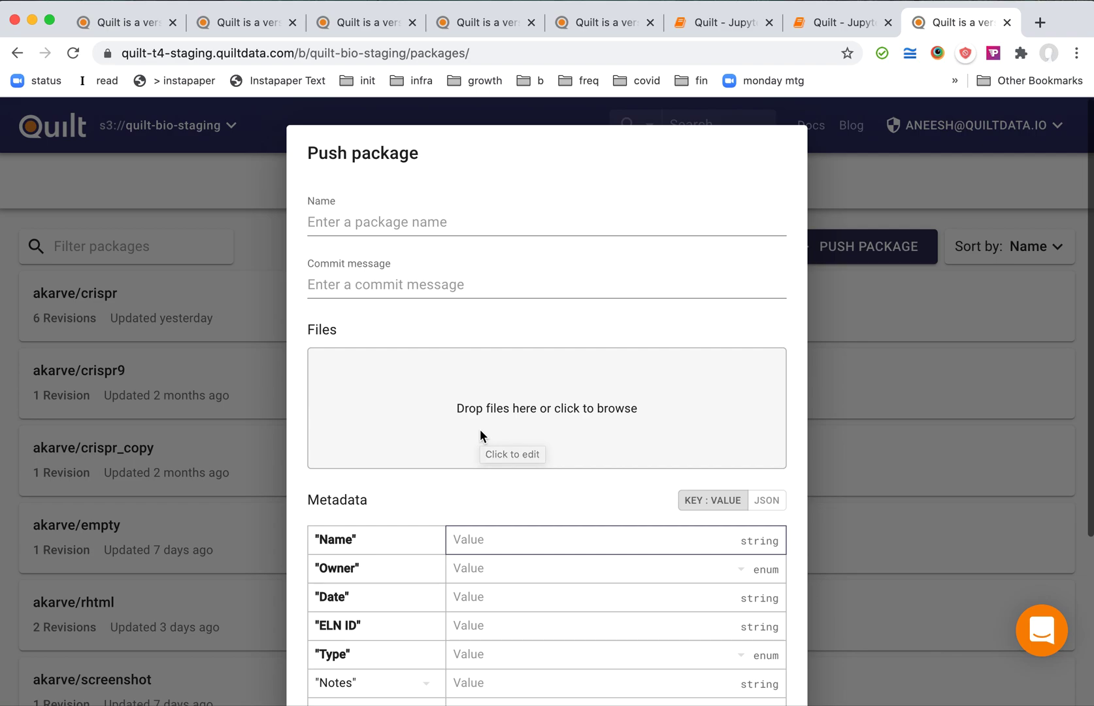
scroll(479, 429, "down", 5)
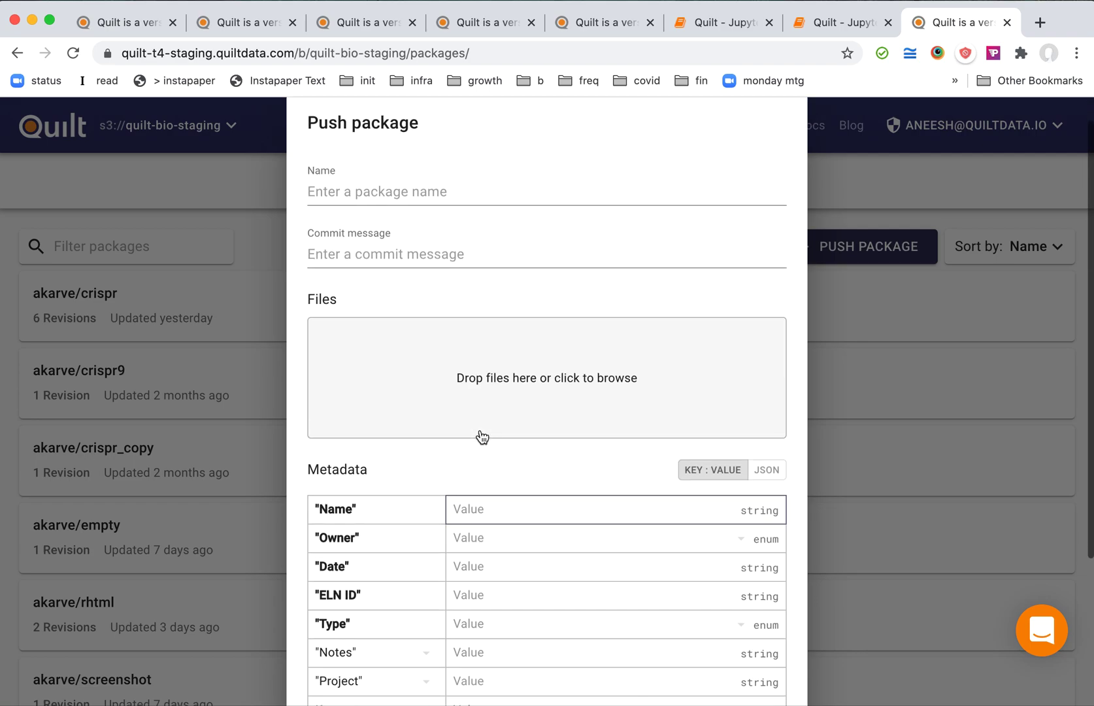
scroll(480, 429, "up", 4)
scroll(480, 429, "up", 1)
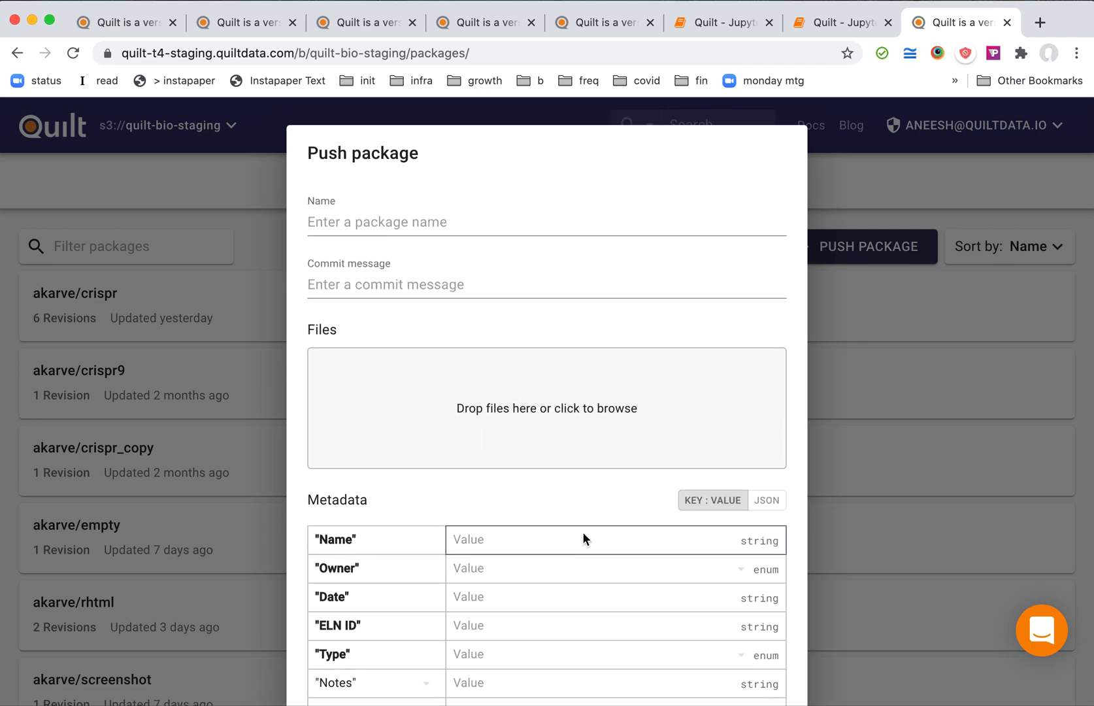
scroll(576, 488, "down", 4)
scroll(603, 464, "up", 4)
Drag 'Screen Recording 2020-11-19 at 18.41.04.mov' (5.7 MB) from the desktop into the push form's Files area
key("F11")
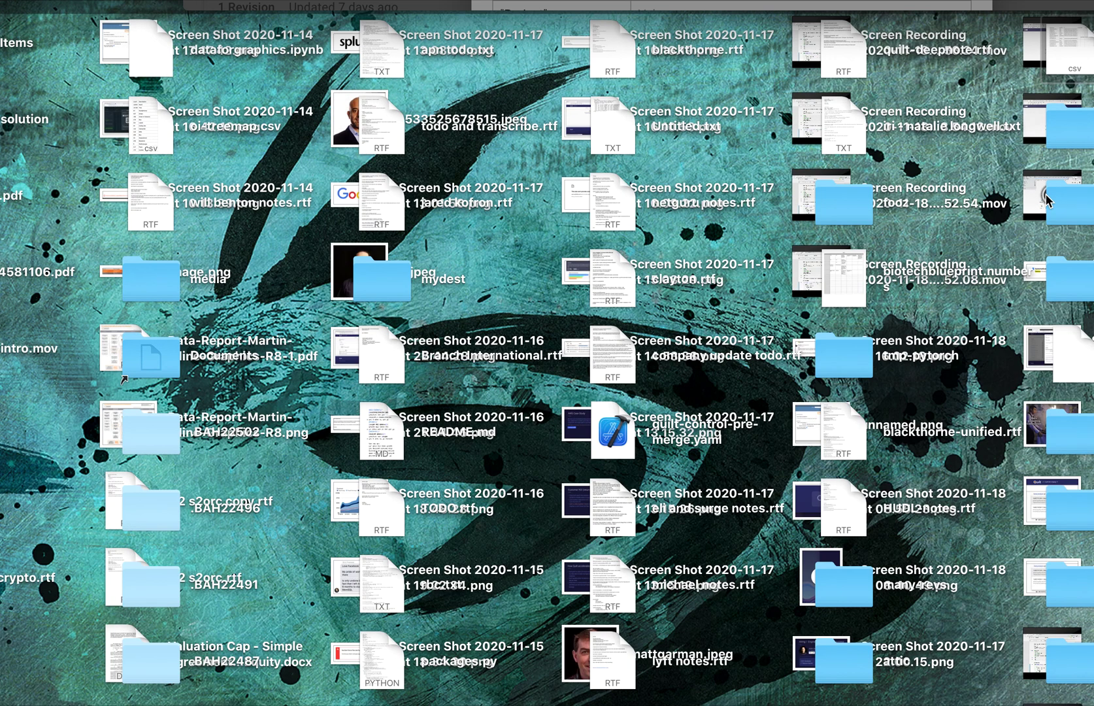
left_click_drag(1053, 54, 609, 453)
key("F11")
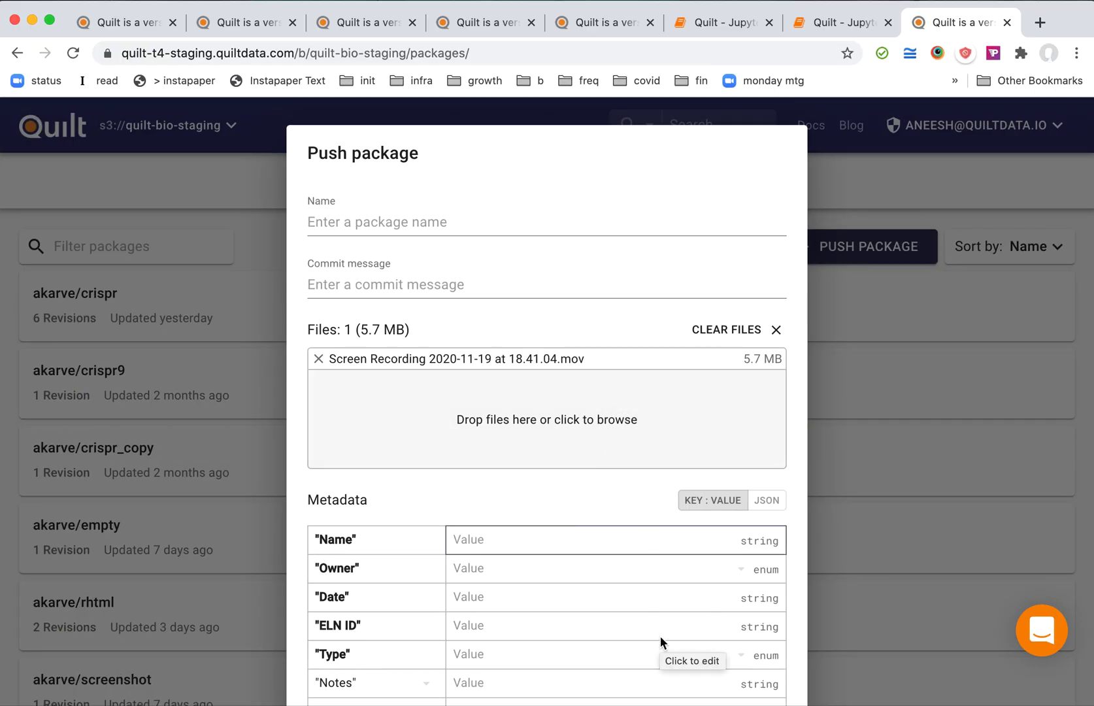
left_click(521, 226)
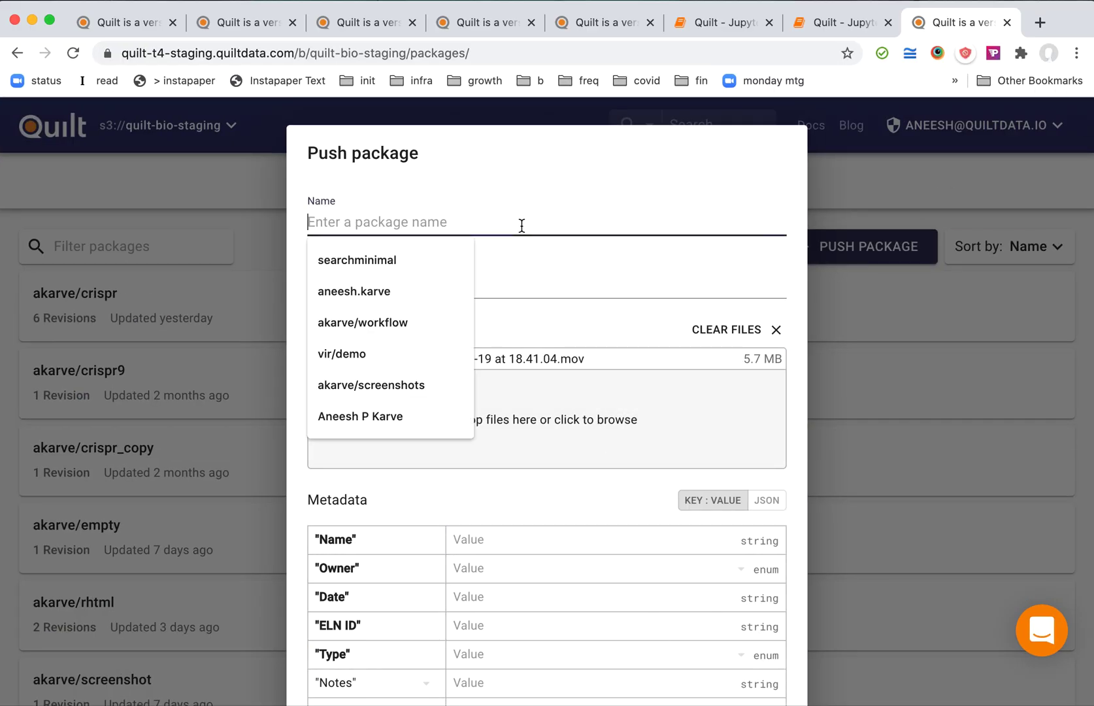